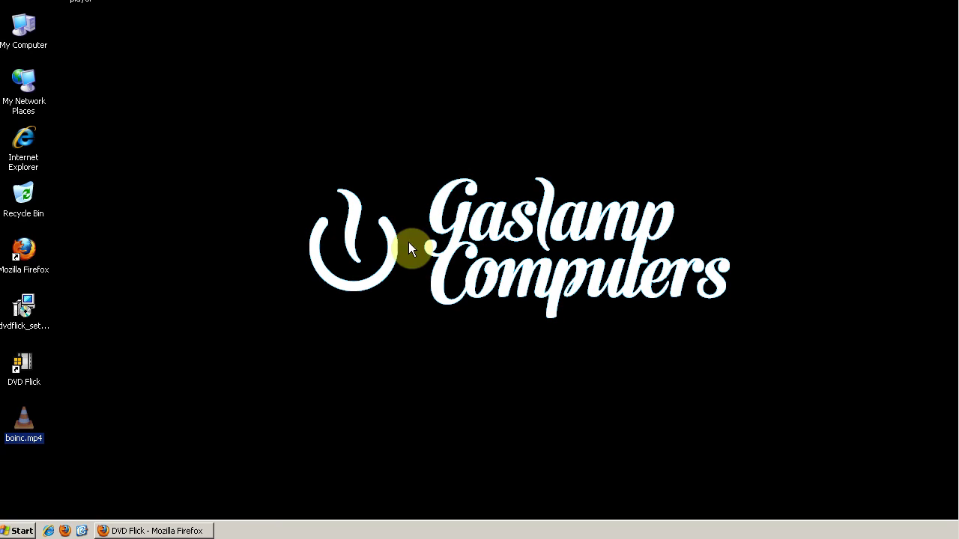
Step: Restore Firefox and look over the DVD Flick home and Features pages
left_click(160, 530)
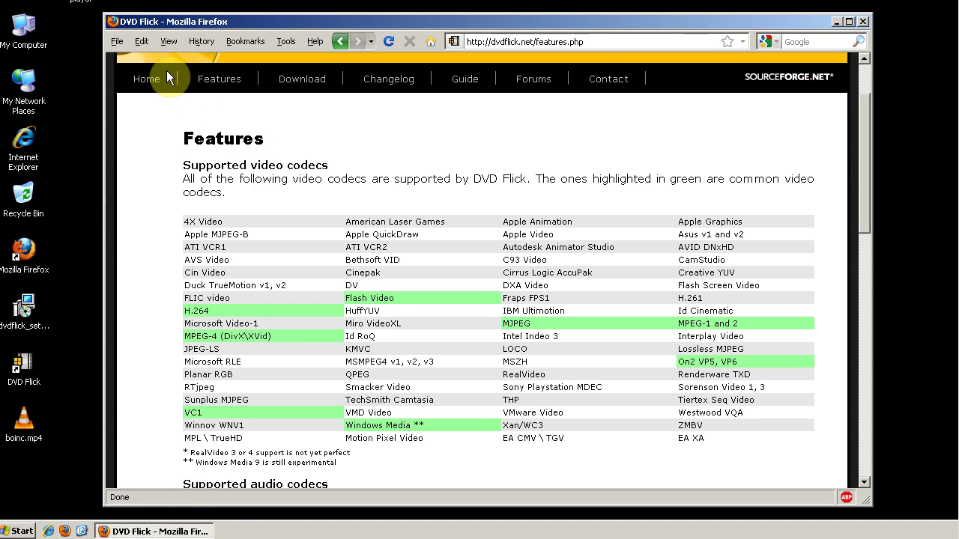
left_click(147, 79)
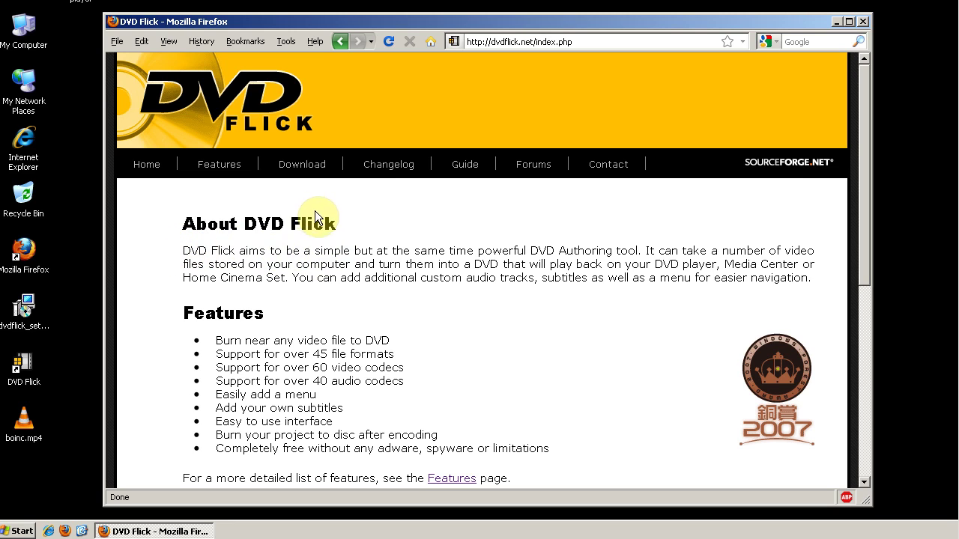
left_click(218, 164)
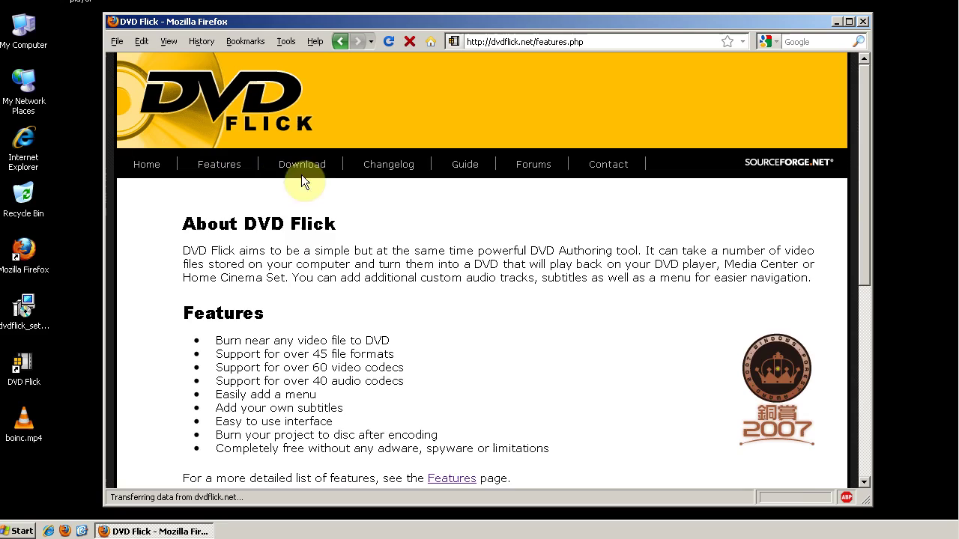
scroll(336, 274, "down", 5)
scroll(367, 352, "up", 3)
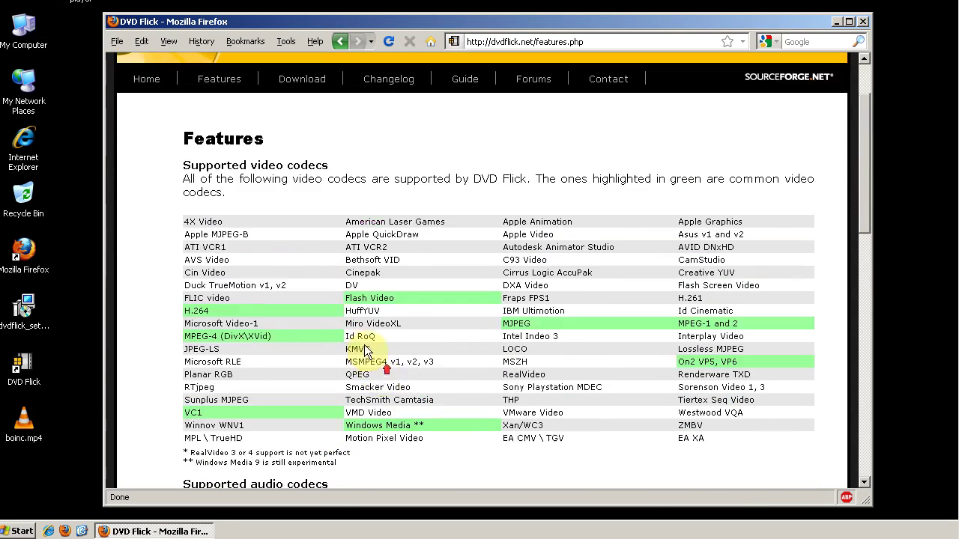
scroll(341, 318, "down", 10)
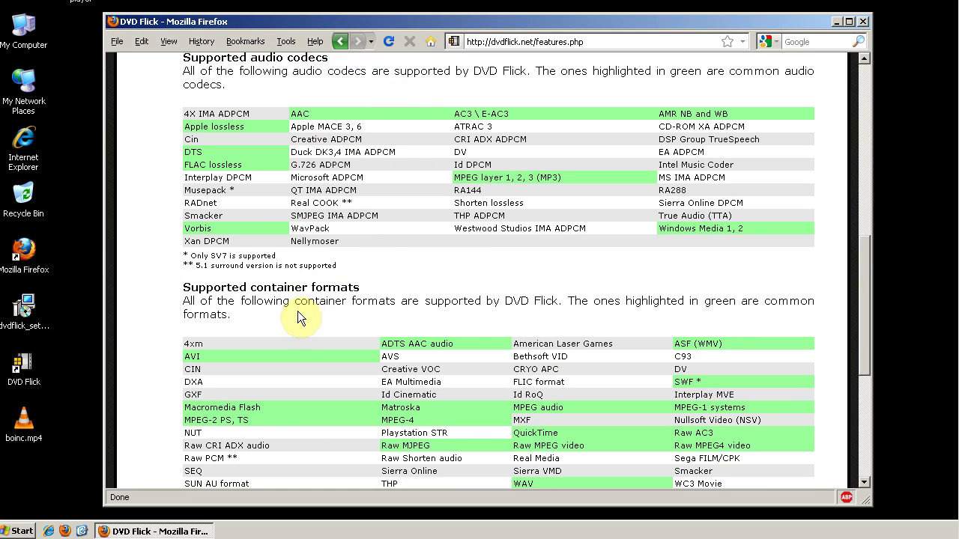
scroll(297, 318, "down", 2)
scroll(422, 387, "down", 3)
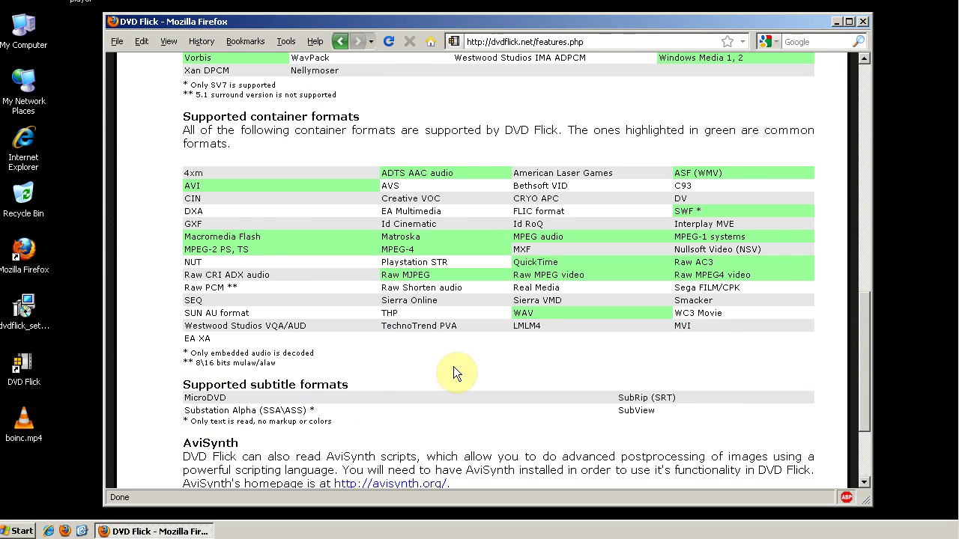
scroll(457, 367, "up", 15)
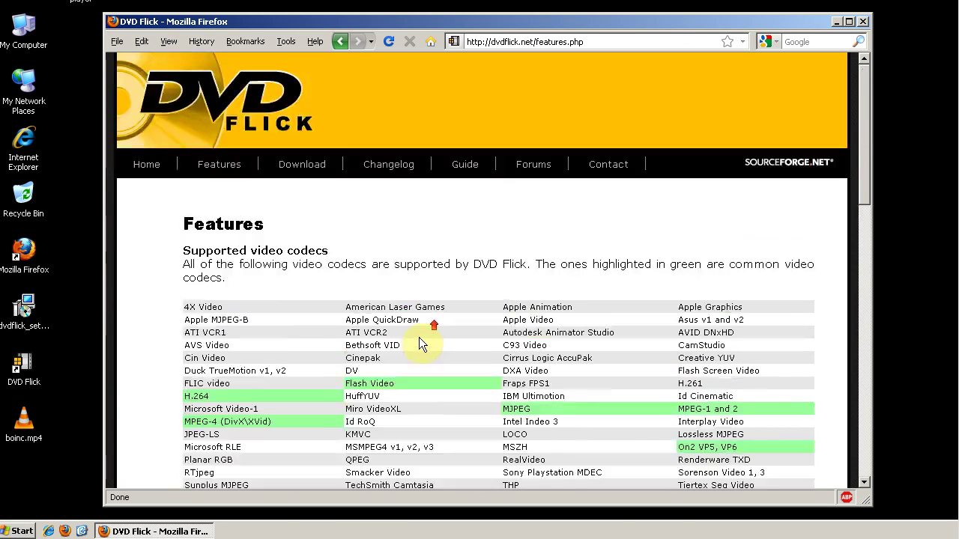
Step: View the DVD Flick download page, close Firefox, and select the DVD Flick shortcut
left_click(29, 420)
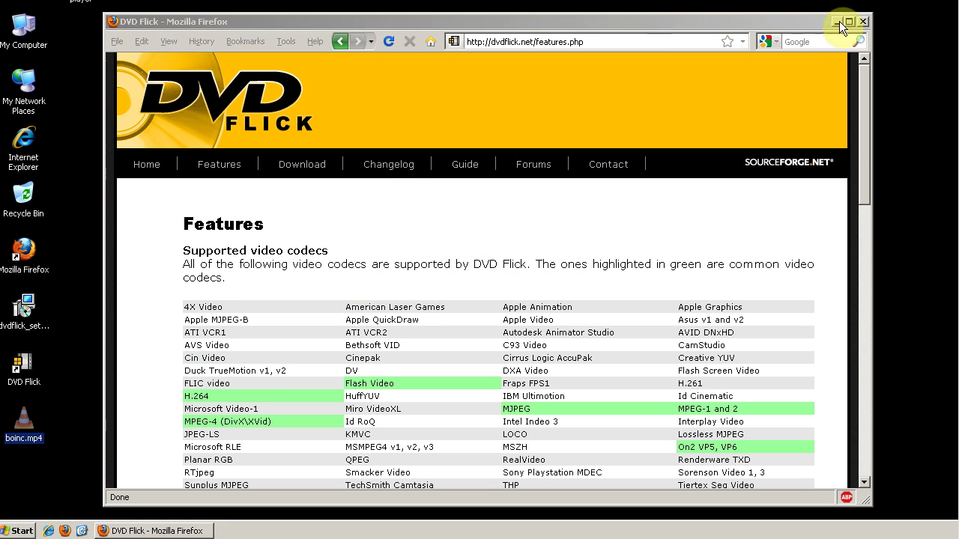
left_click(865, 23)
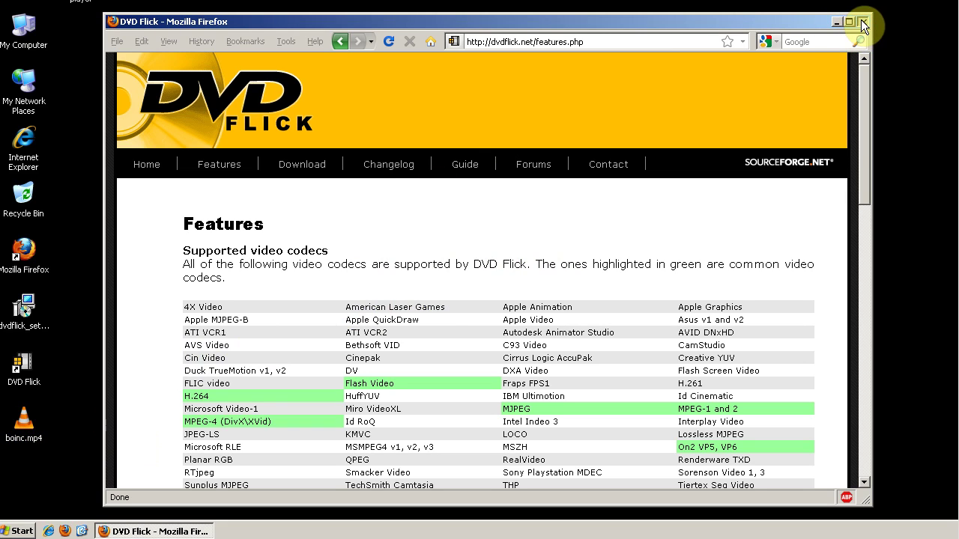
left_click(297, 166)
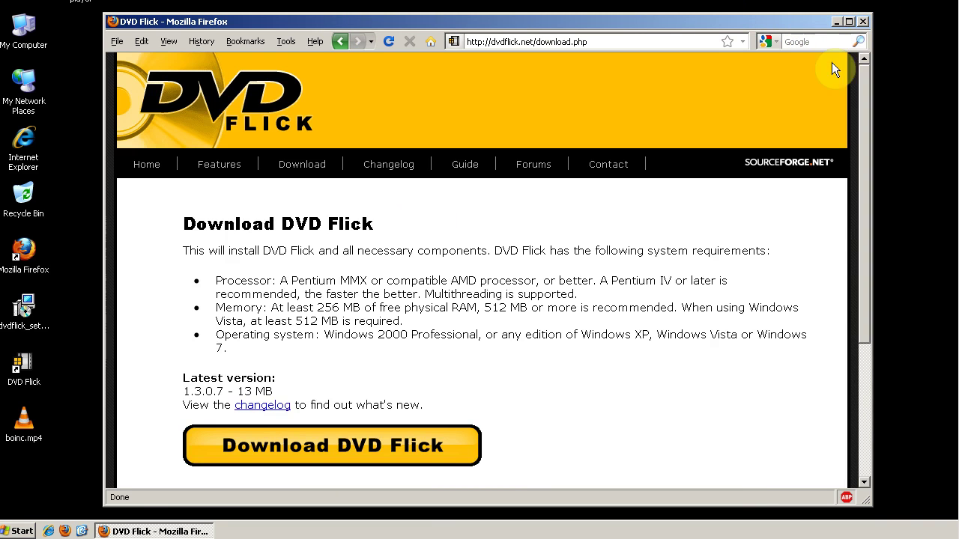
scroll(371, 408, "down", 2)
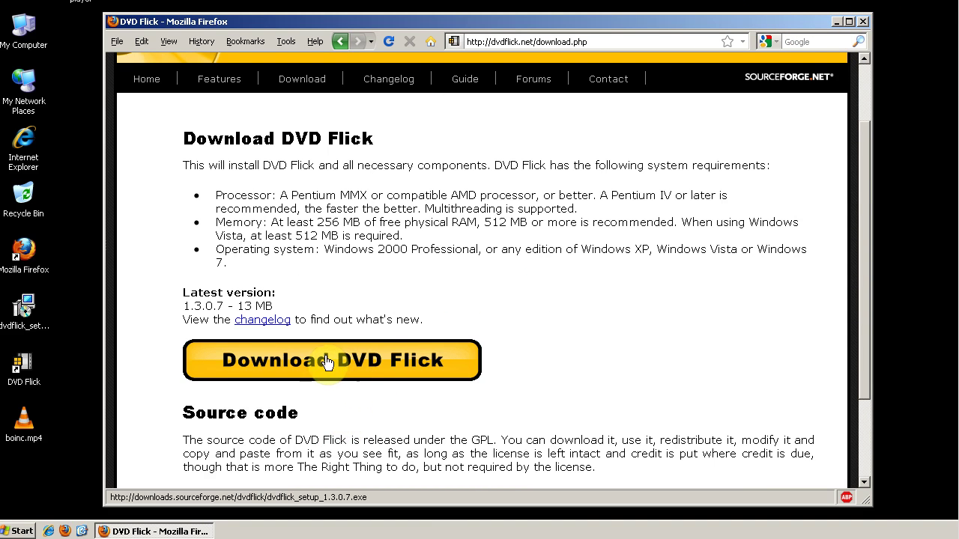
left_click(865, 20)
left_click(27, 364)
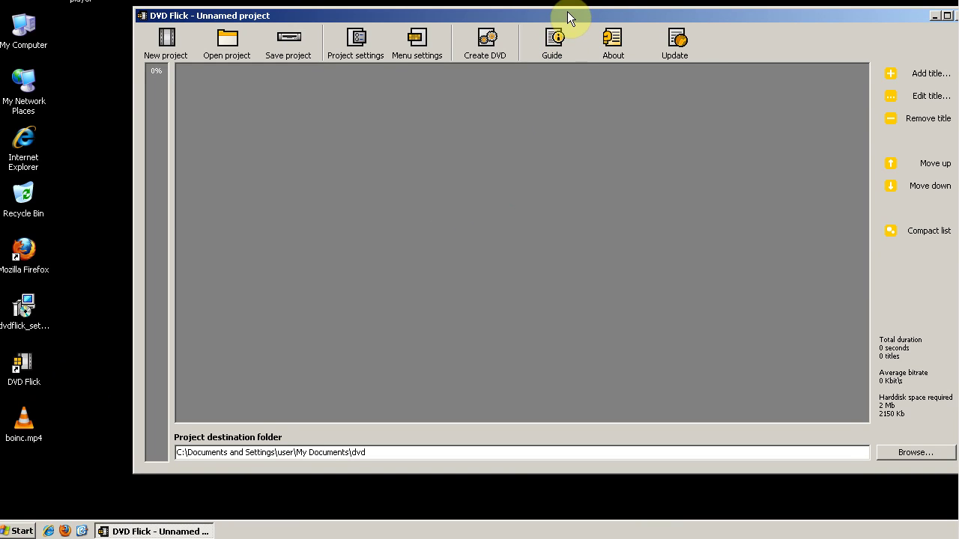
Step: Open the English DVD Flick guide, scroll through it to encoding, then minimize Firefox
left_click_drag(565, 16, 550, 37)
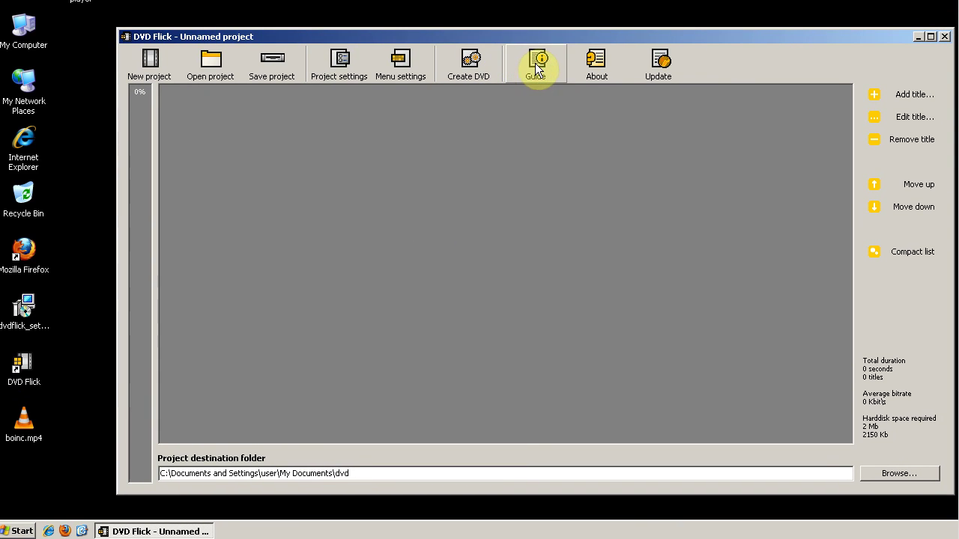
left_click(546, 68)
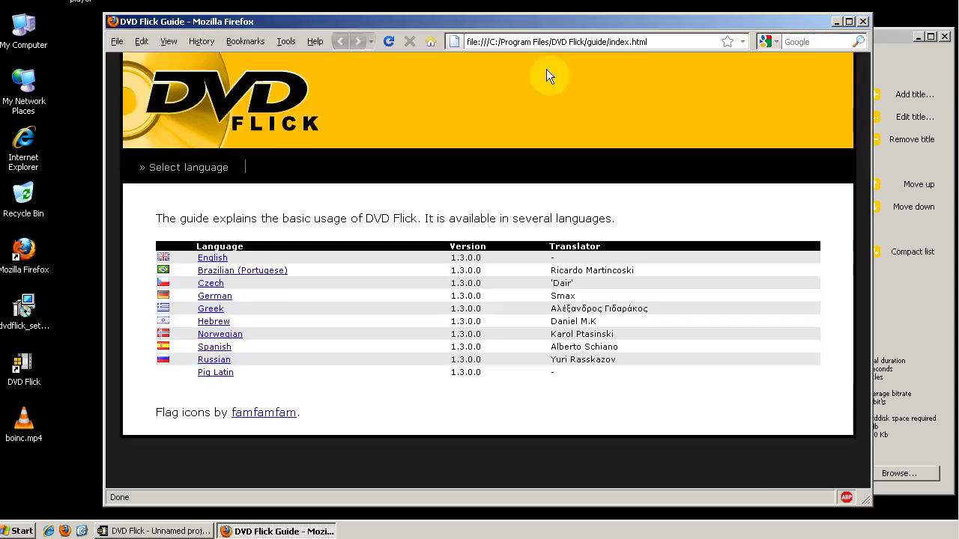
left_click(223, 260)
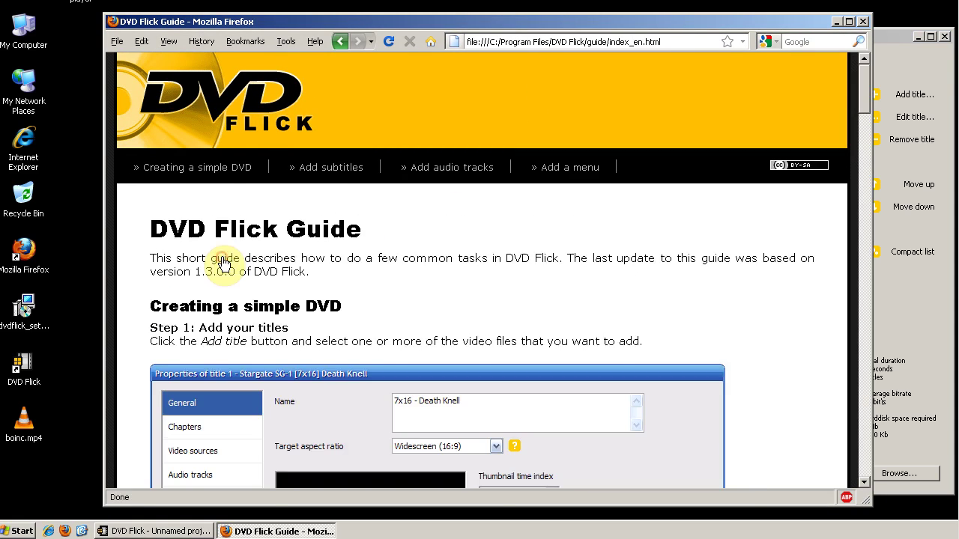
scroll(510, 320, "down", 4)
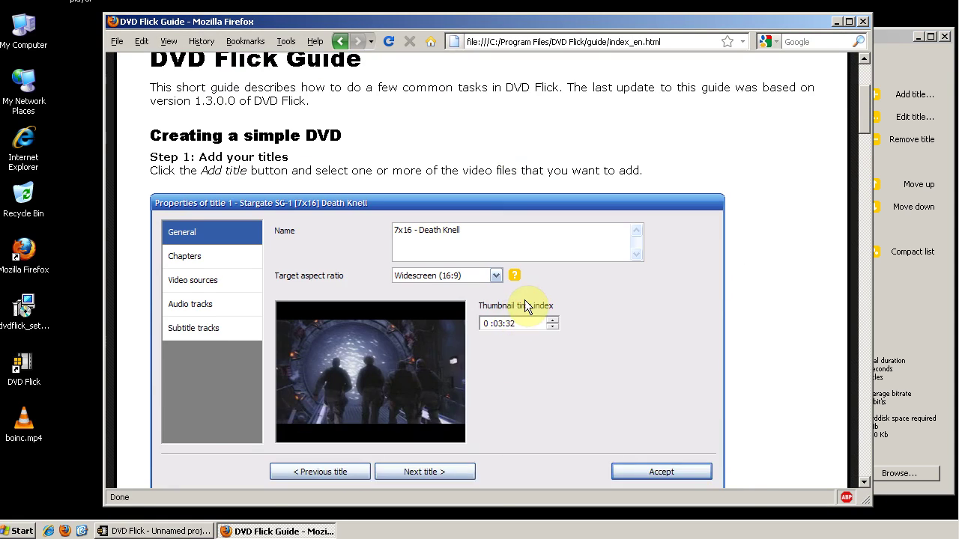
scroll(524, 304, "down", 14)
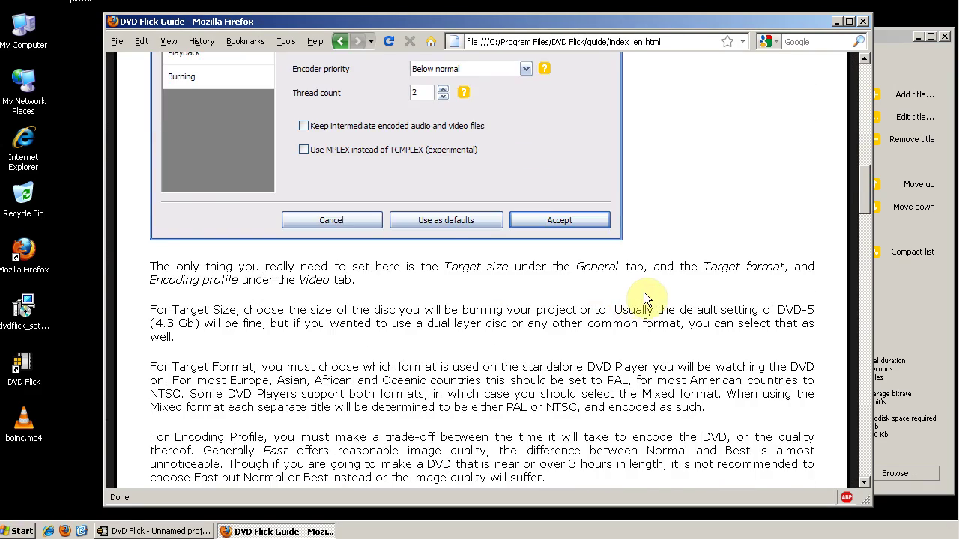
scroll(643, 292, "down", 15)
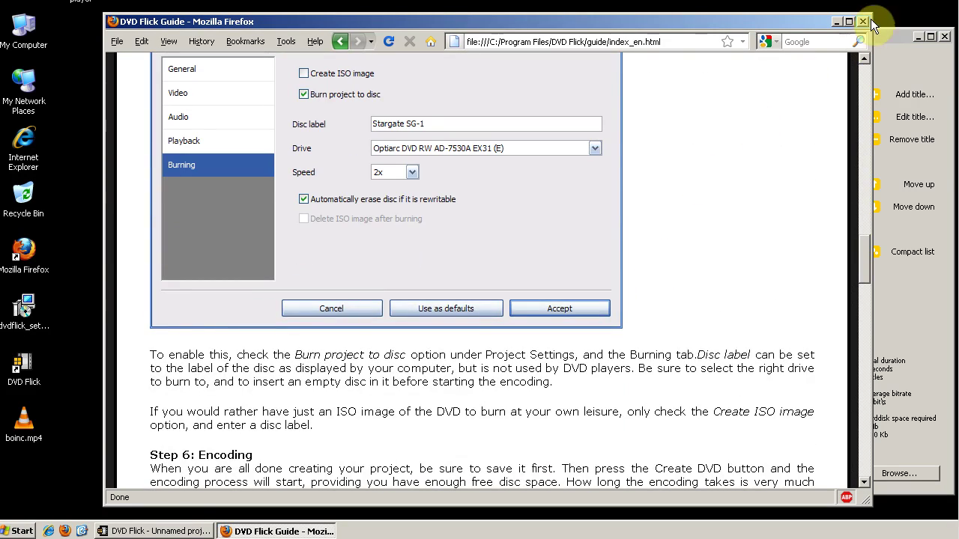
left_click(835, 21)
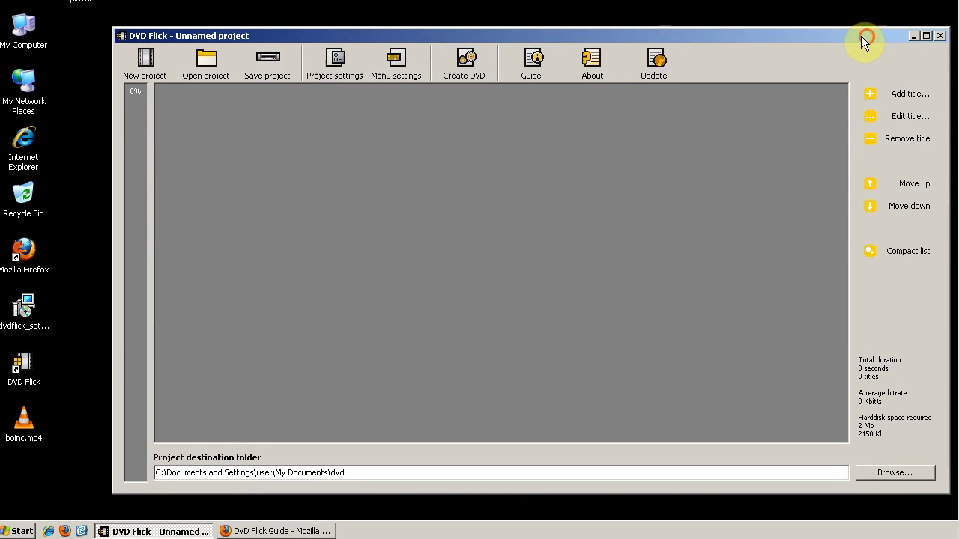
Step: Play boinc.mp4 in an enlarged VLC window, jumping to about 1:36 and then 3:38
left_click_drag(861, 36, 859, 41)
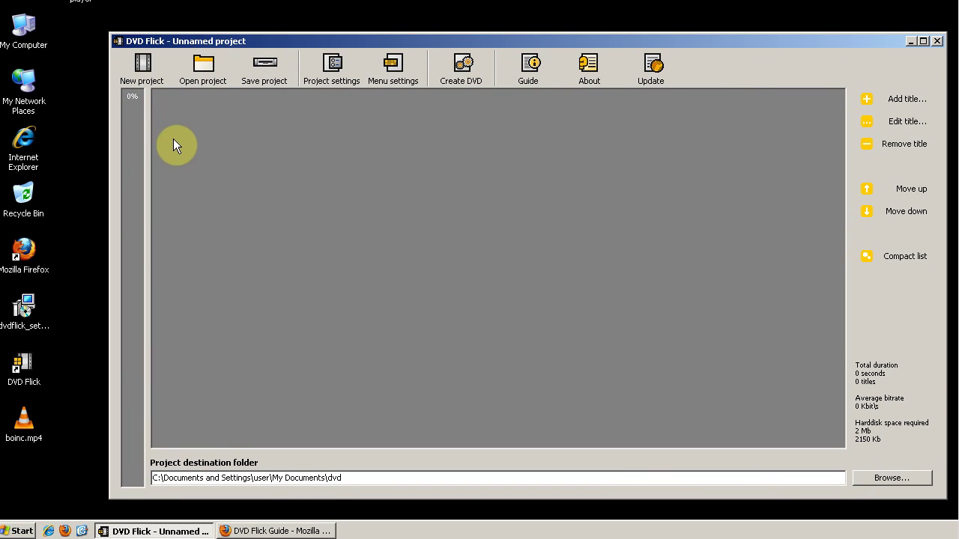
left_click(30, 423)
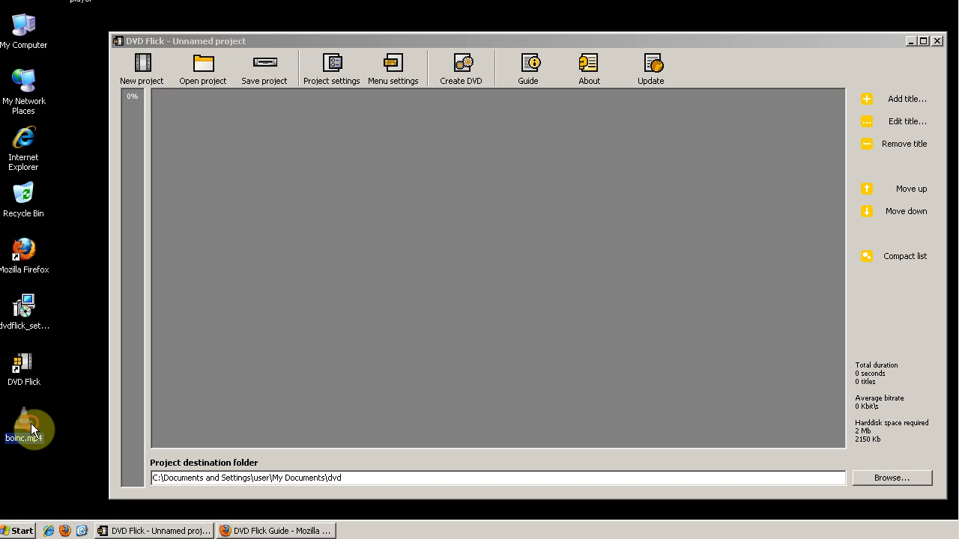
double_click(28, 425)
left_click_drag(663, 285, 799, 378)
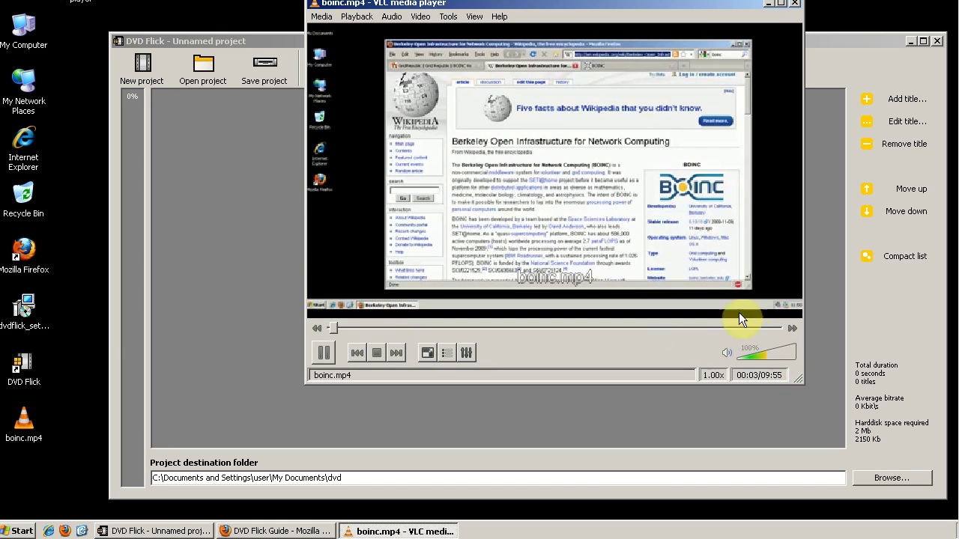
left_click_drag(688, 3, 681, 41)
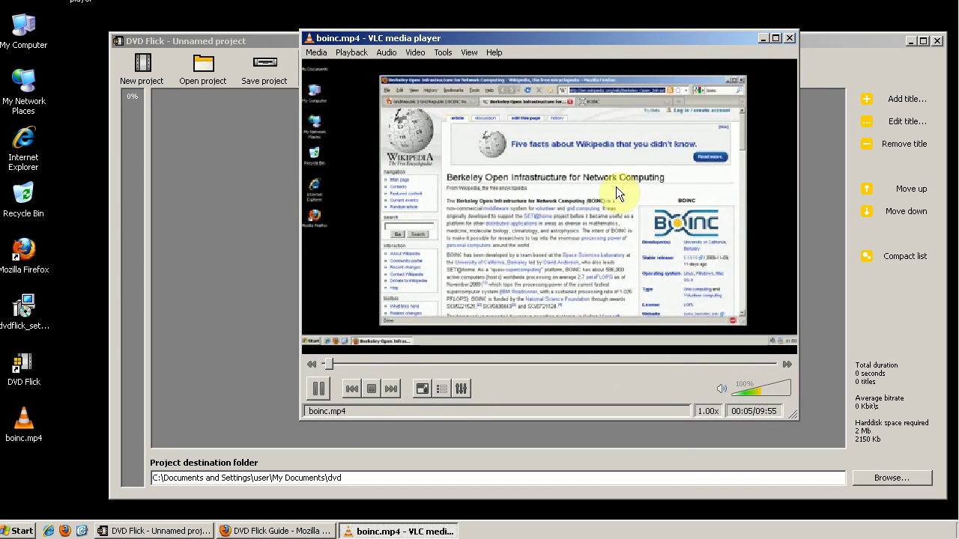
left_click(397, 365)
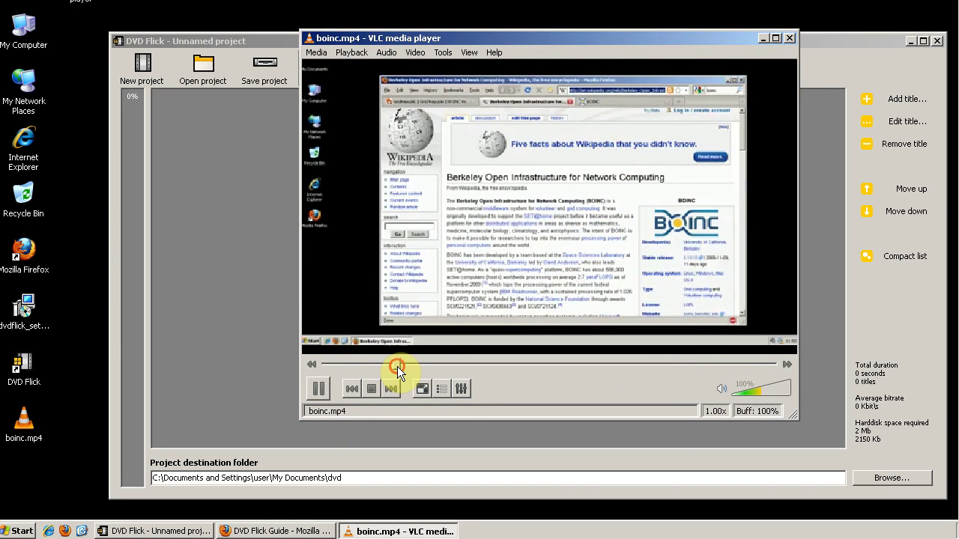
left_click(490, 365)
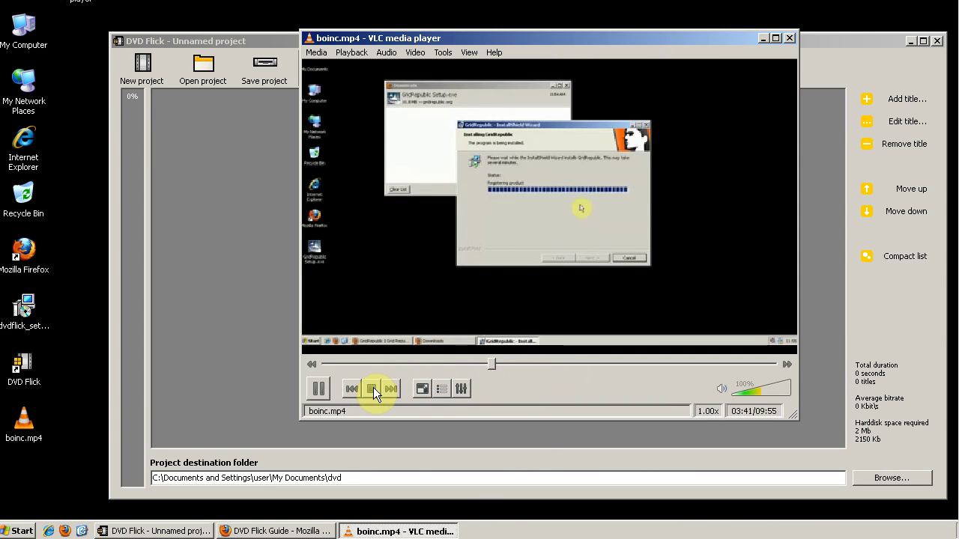
Step: Close VLC and load boinc.mp4 from the Desktop as a 9:55 title
left_click(790, 39)
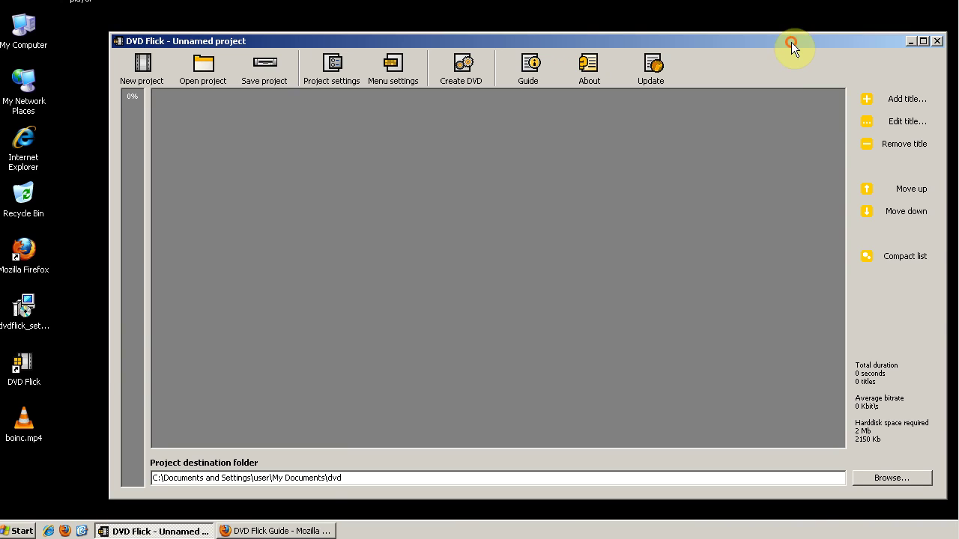
left_click(899, 98)
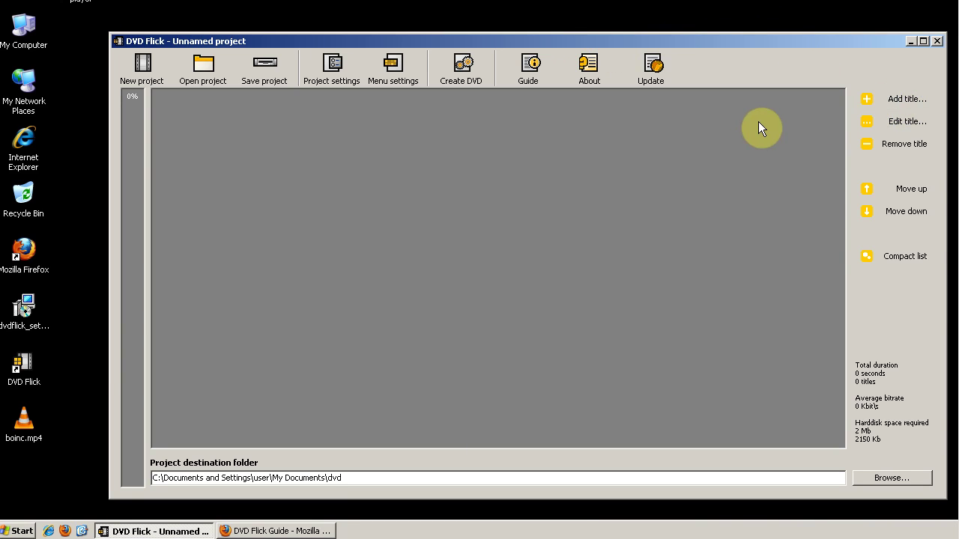
left_click(894, 98)
left_click(228, 140)
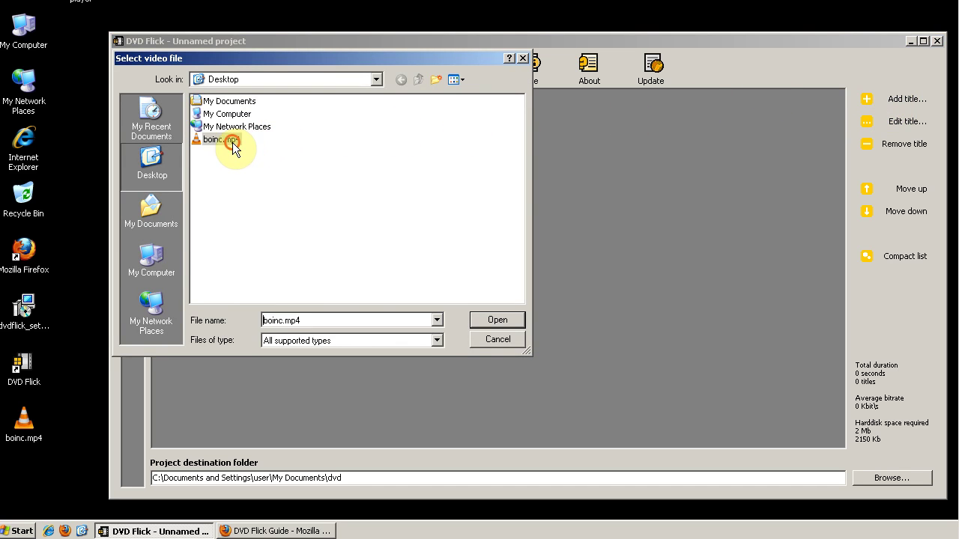
double_click(227, 140)
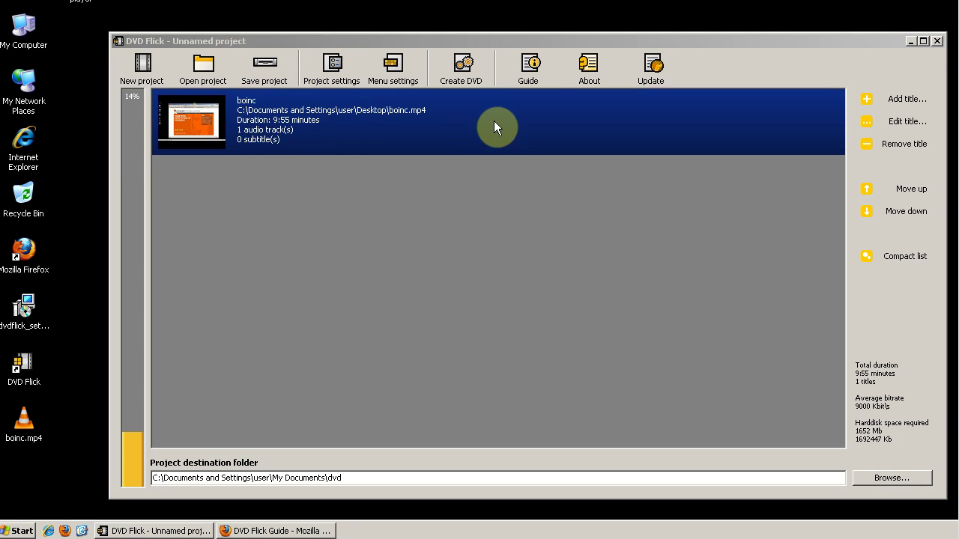
Step: Set the boinc title to create 5 chapters and apply that to all titles
left_click(898, 122)
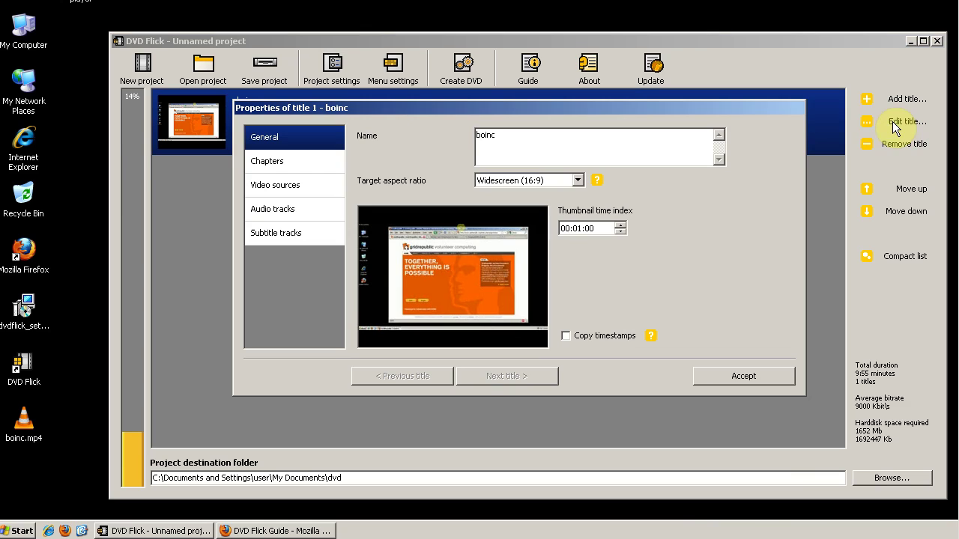
left_click_drag(520, 136, 472, 139)
left_click(297, 160)
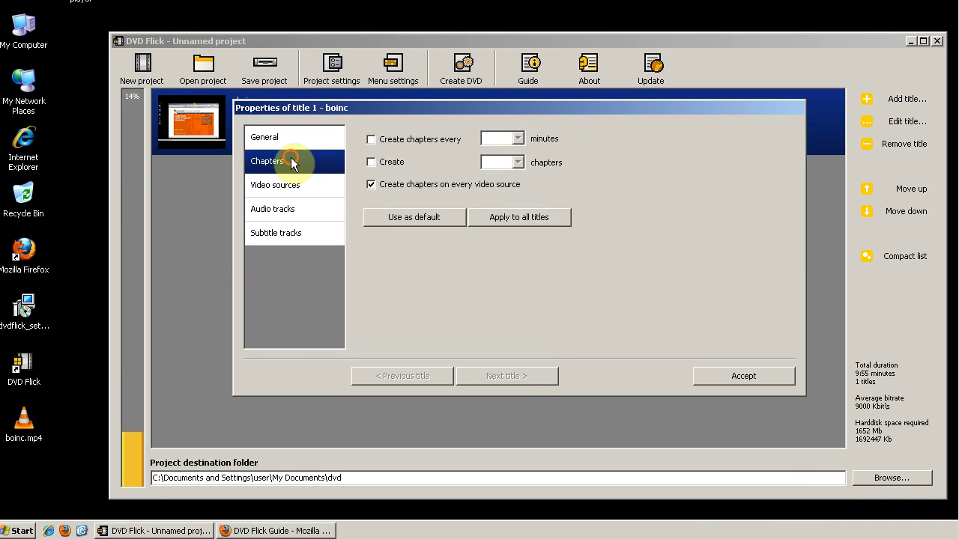
left_click(396, 164)
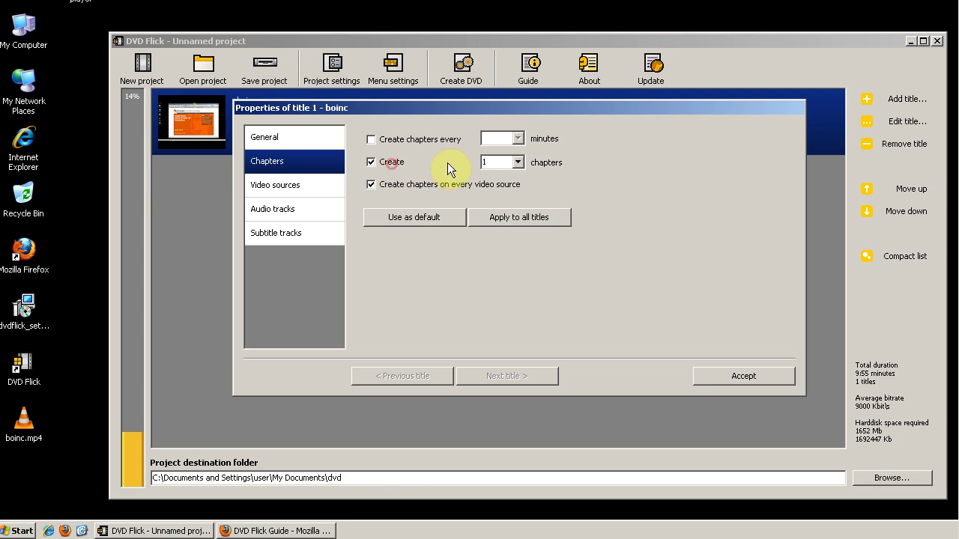
left_click(516, 162)
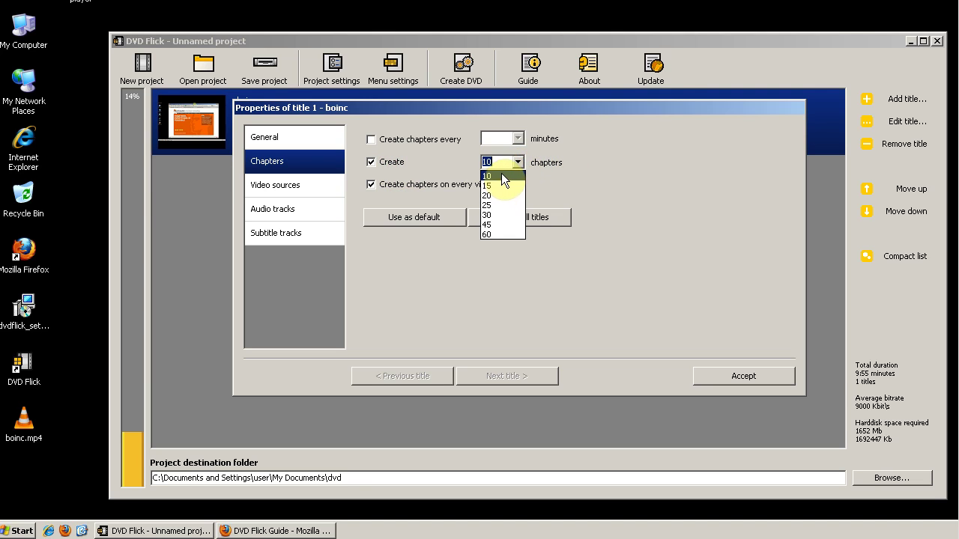
type("5")
left_click(652, 184)
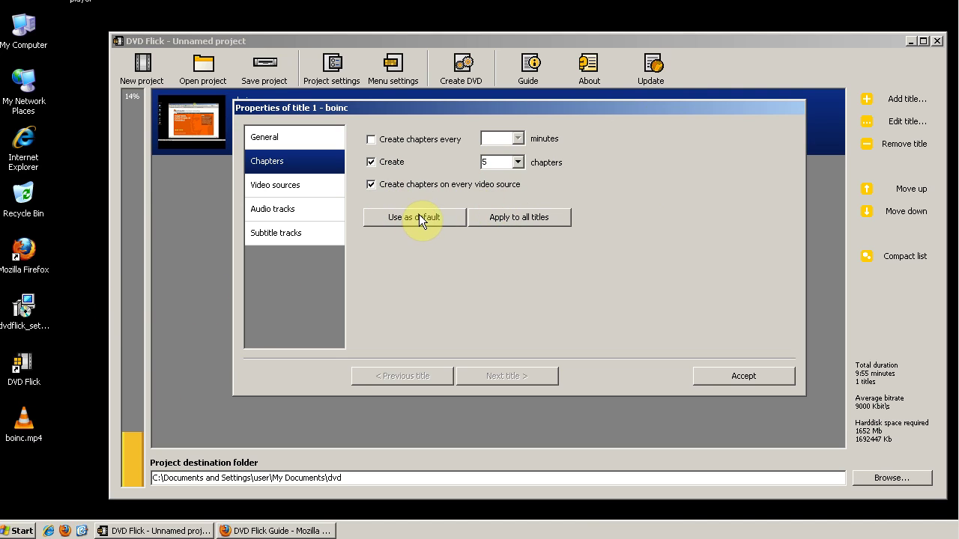
left_click(508, 217)
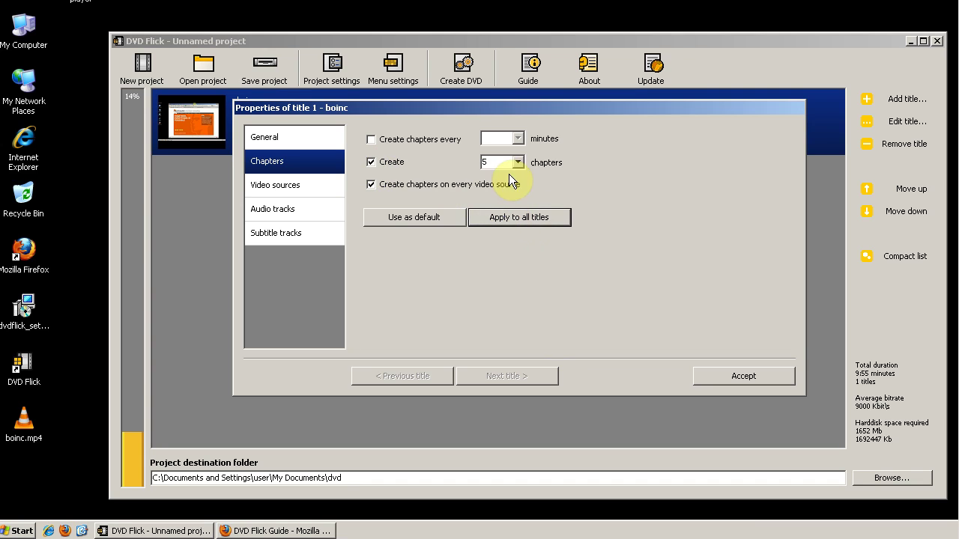
Step: Review the title's video, audio and subtitle pages, then accept the properties
left_click(299, 184)
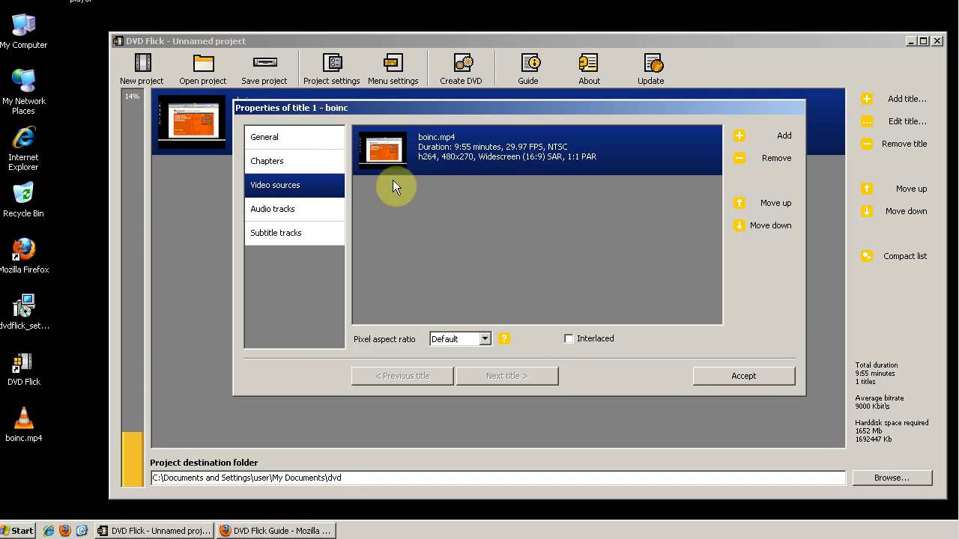
left_click(305, 210)
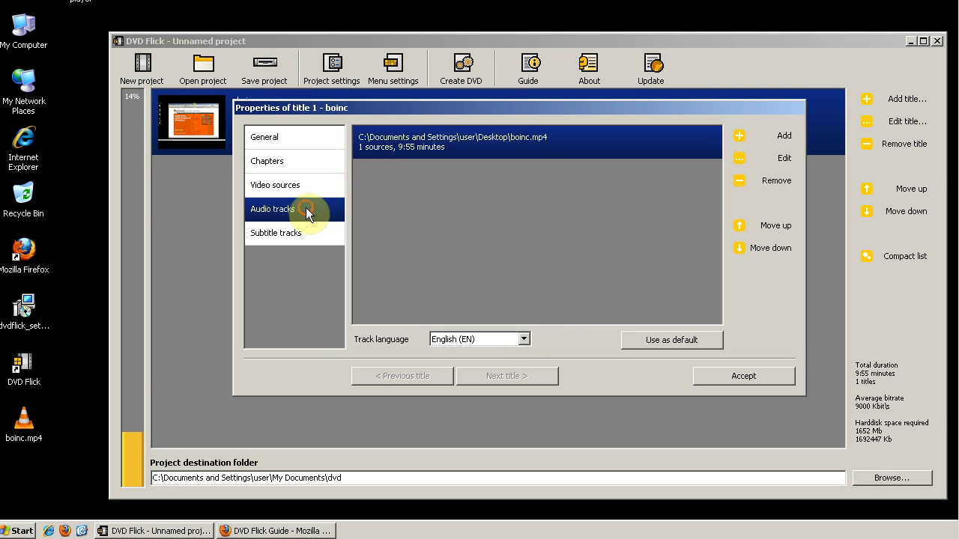
left_click(311, 235)
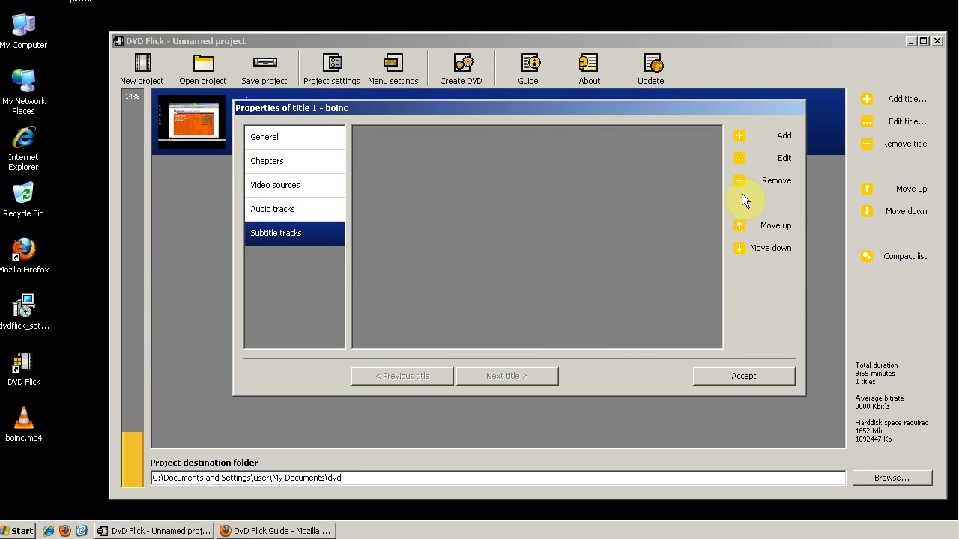
left_click(744, 373)
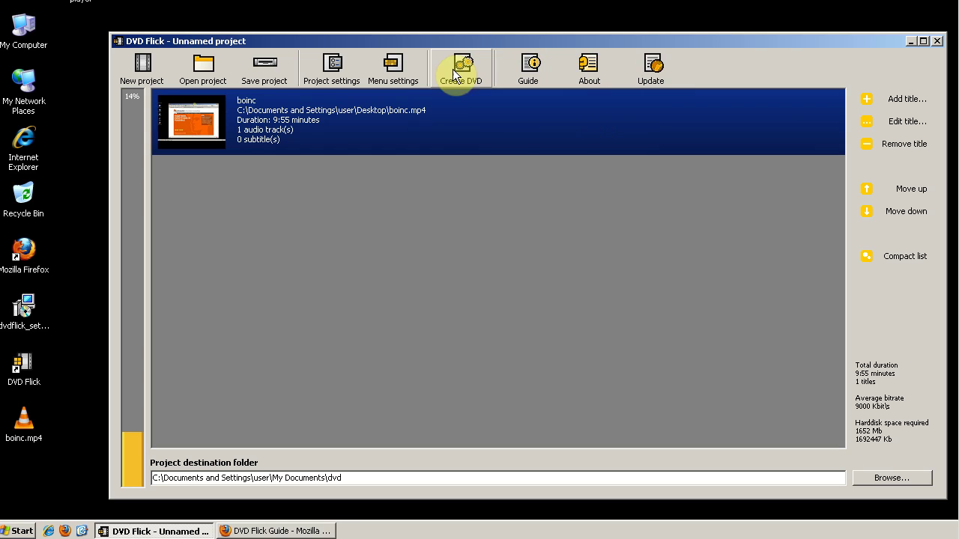
Step: Pick the Orange LED template in Menu settings and accept it
left_click(399, 73)
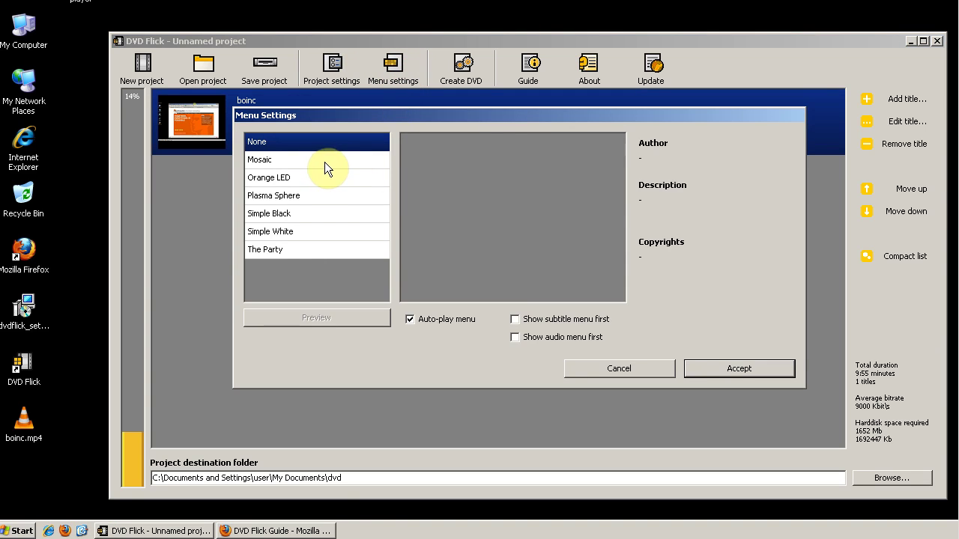
left_click(317, 179)
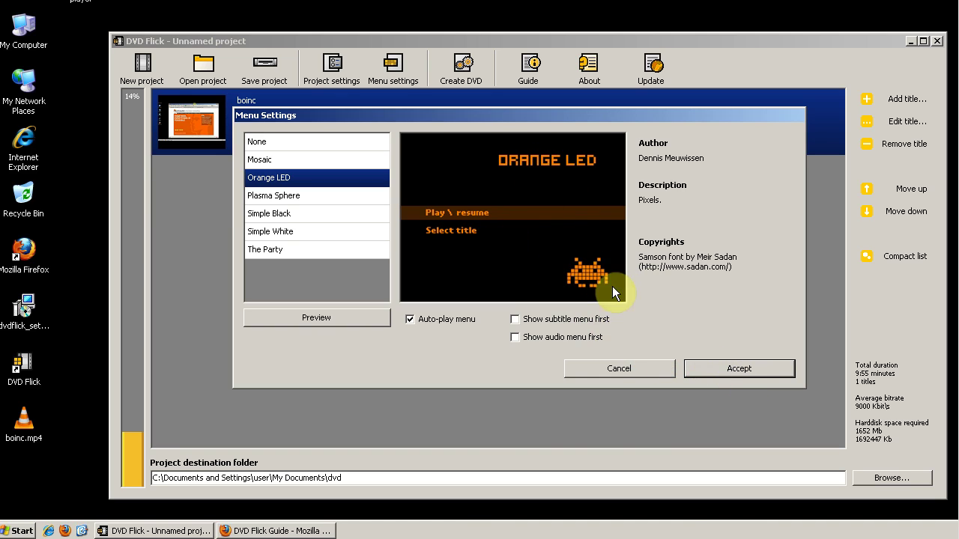
left_click(756, 364)
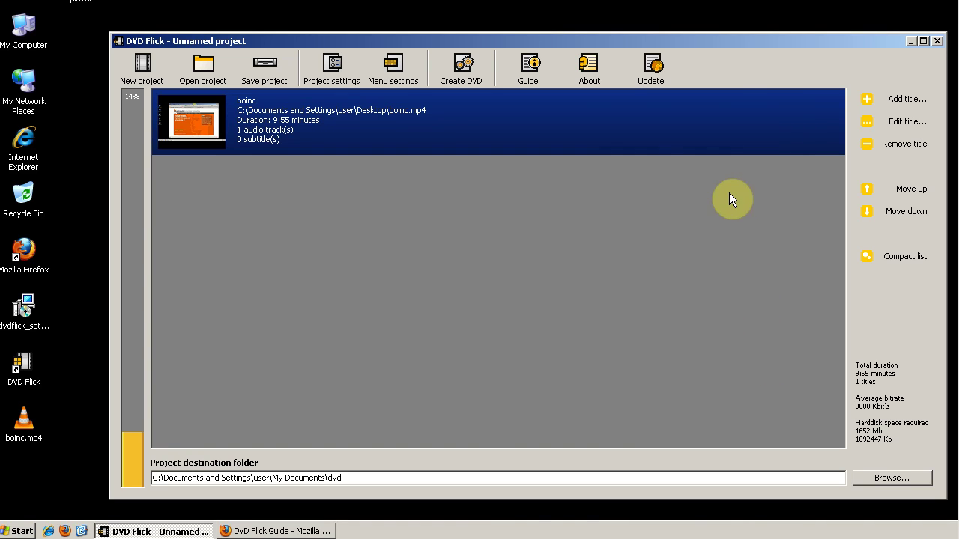
Step: Replace the 'Unnamed' project title with 'Boinc' and open the target size list
left_click(338, 69)
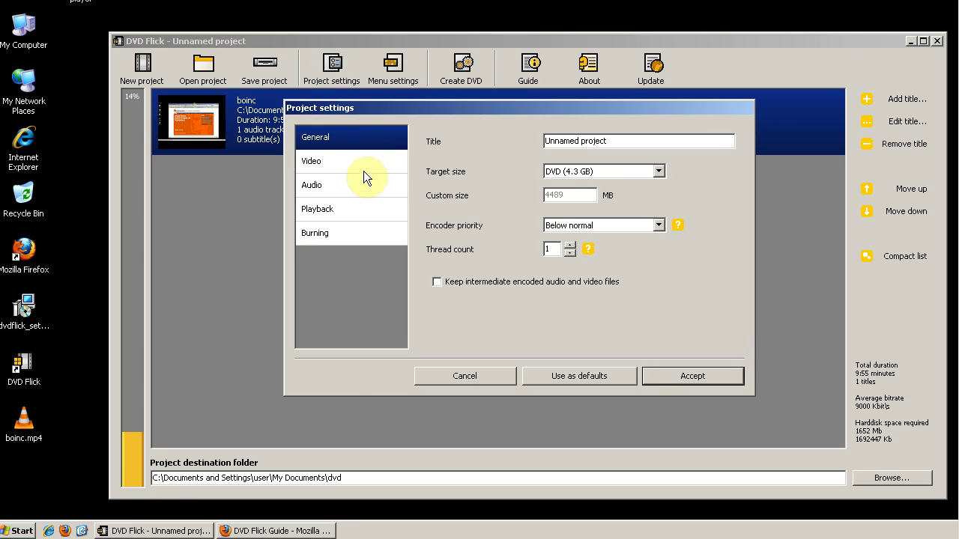
left_click(624, 142)
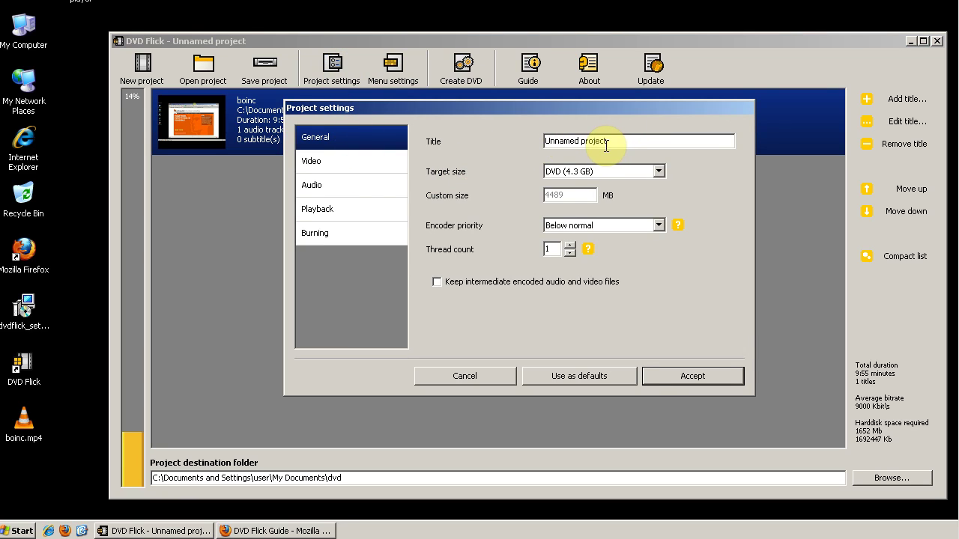
left_click_drag(623, 143, 474, 119)
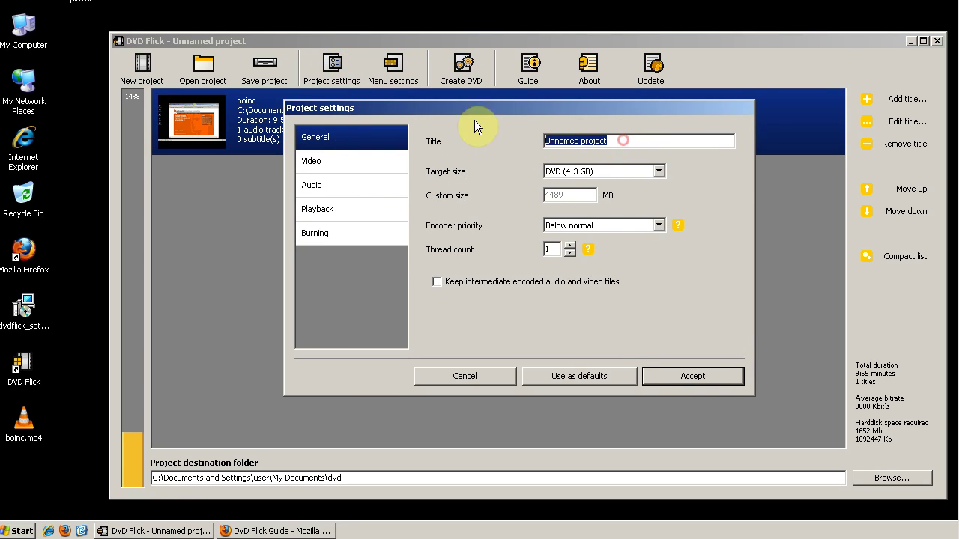
type("Boinc")
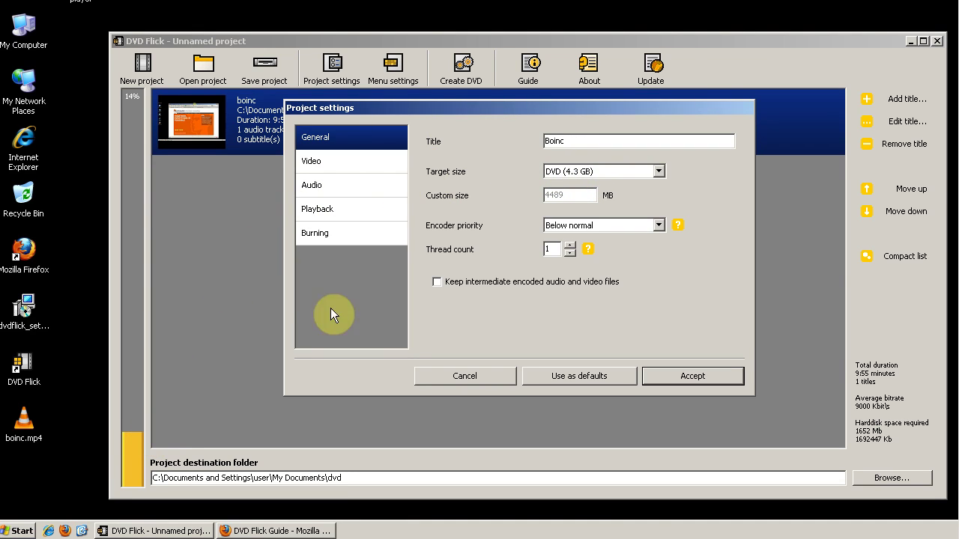
left_click(640, 171)
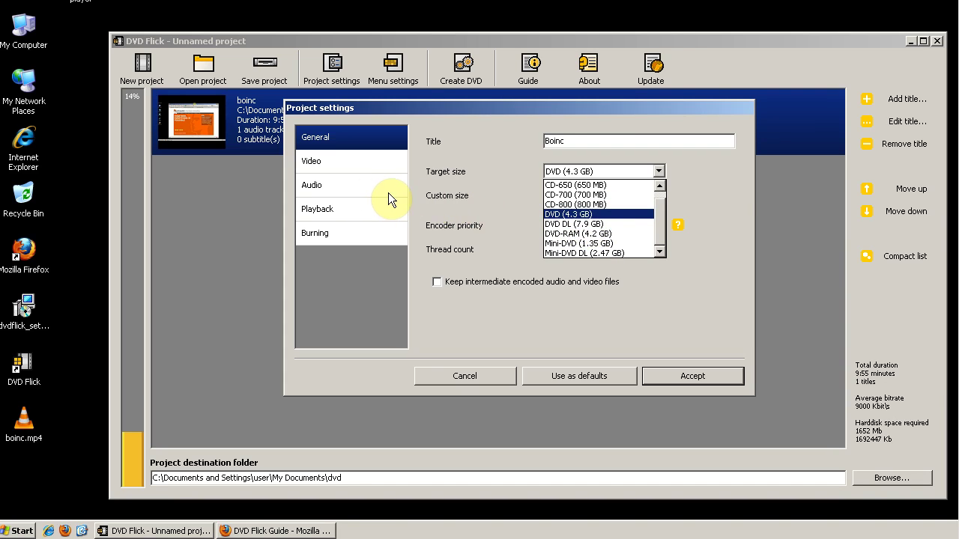
Step: Keep DVD (4.3 GB), tick Create ISO image on the Burning page, and accept
left_click(349, 187)
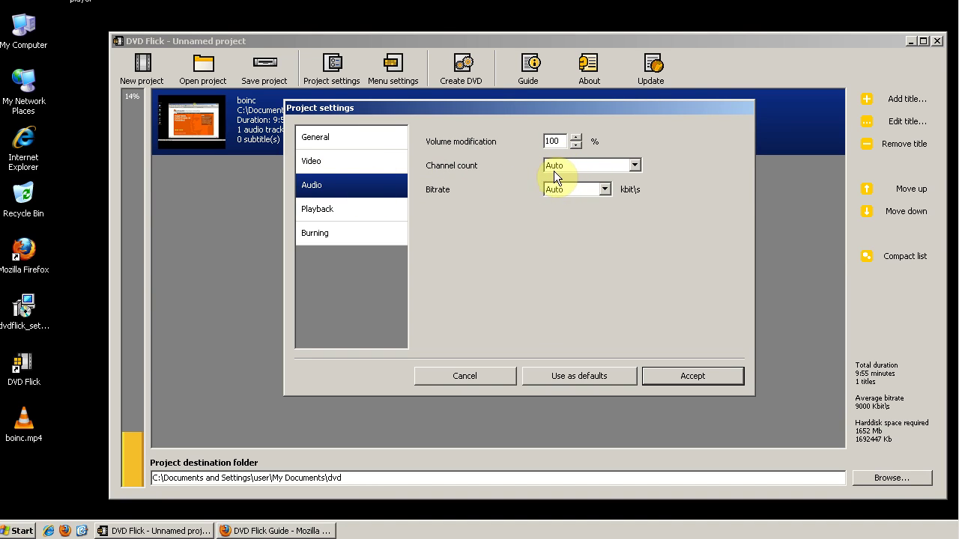
left_click(358, 213)
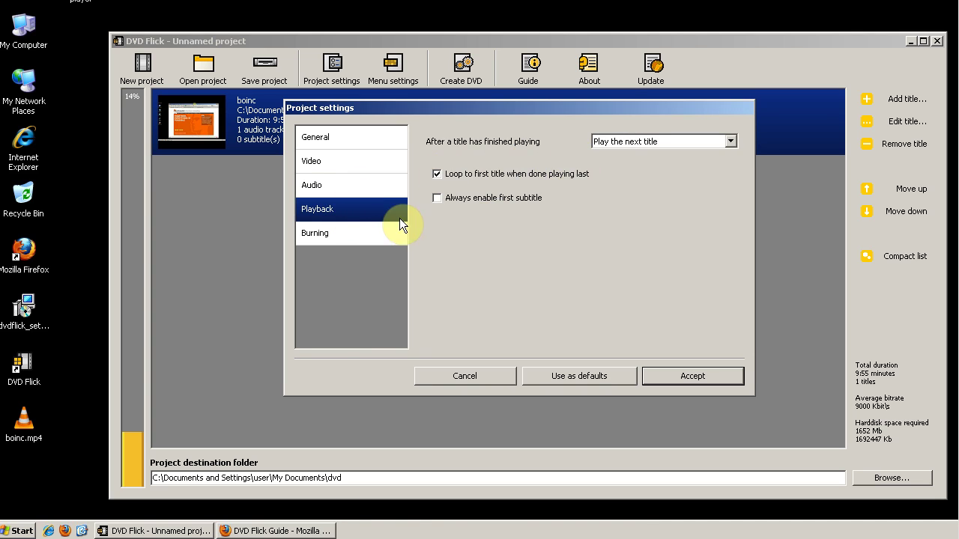
left_click(335, 235)
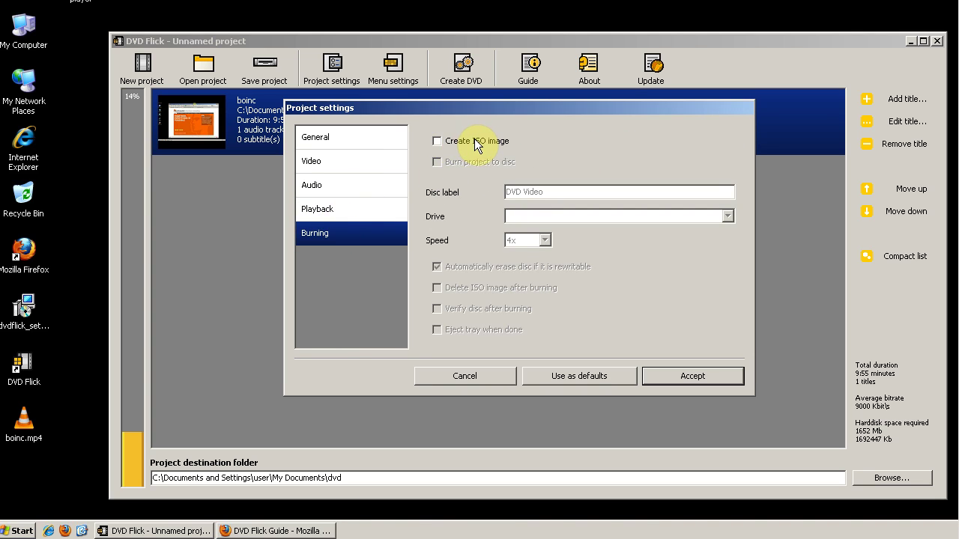
left_click(329, 211)
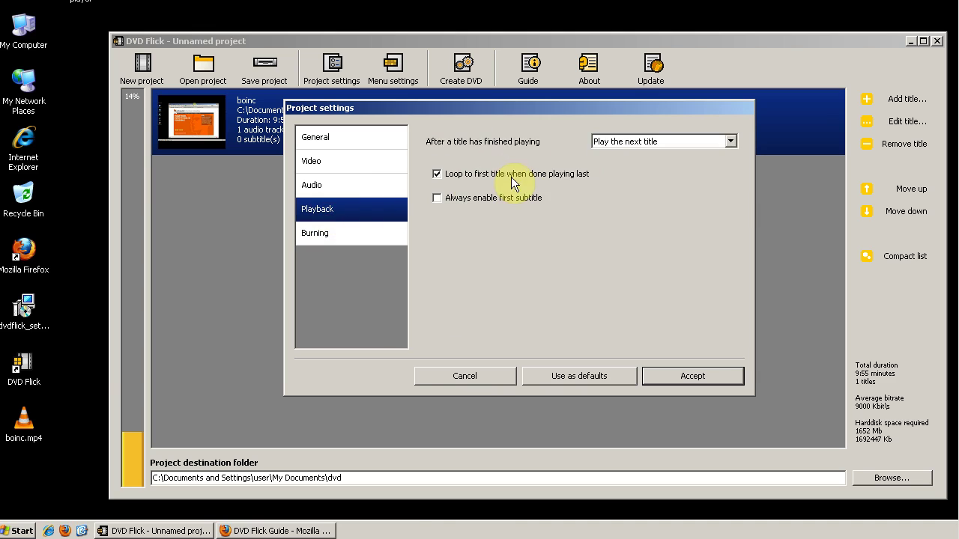
left_click(342, 236)
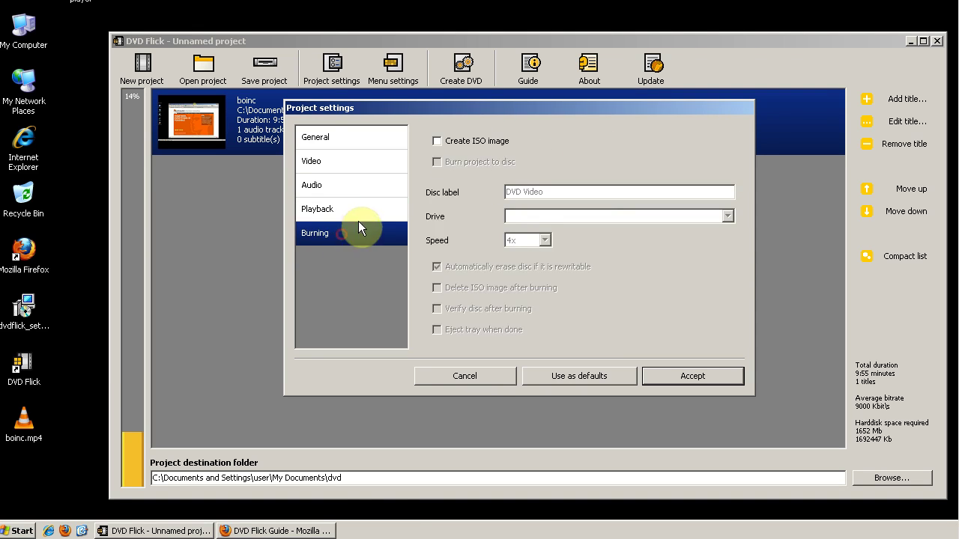
left_click(469, 140)
left_click(705, 378)
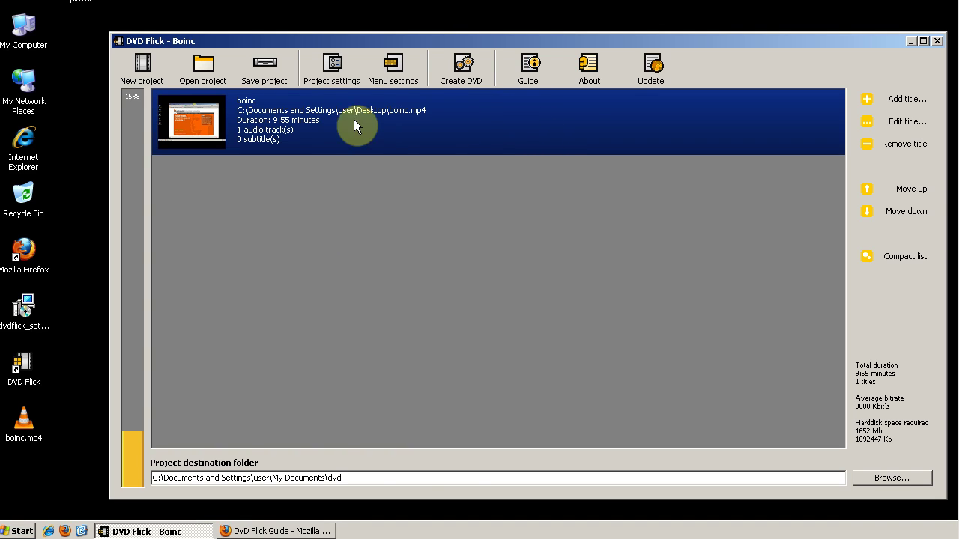
Step: Start Create DVD and answer Yes to overwriting the existing dvd destination folder
left_click(461, 68)
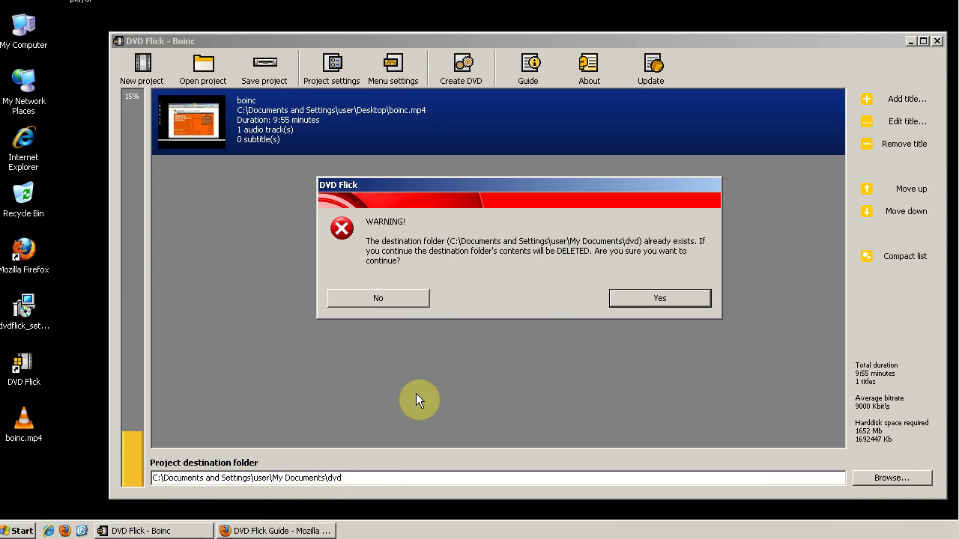
left_click_drag(653, 297, 470, 473)
left_click_drag(641, 298, 654, 300)
left_click(636, 298)
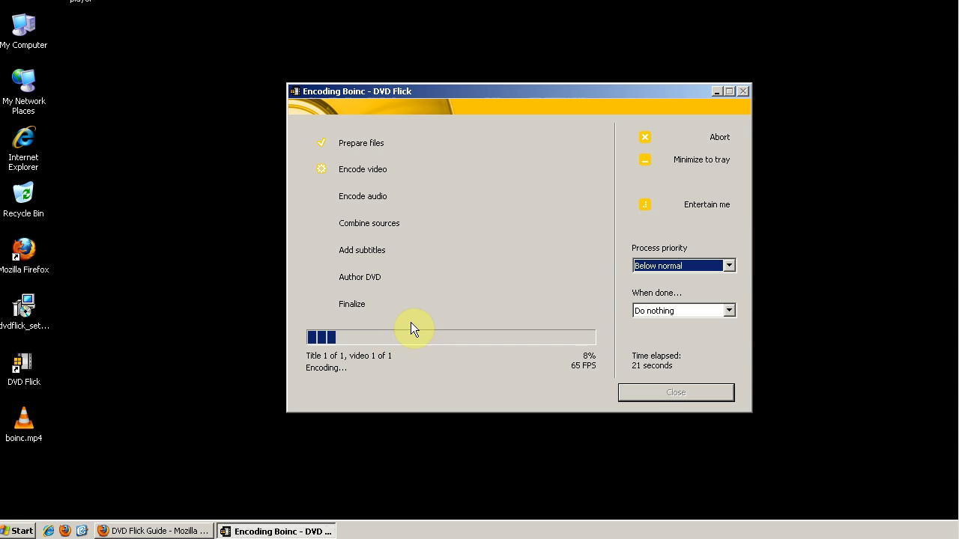
left_click(671, 204)
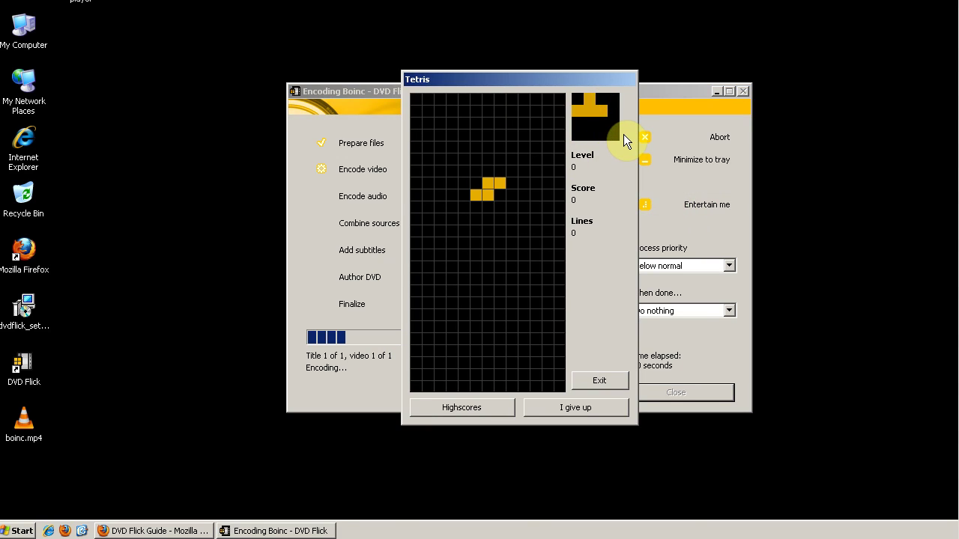
key("Up")
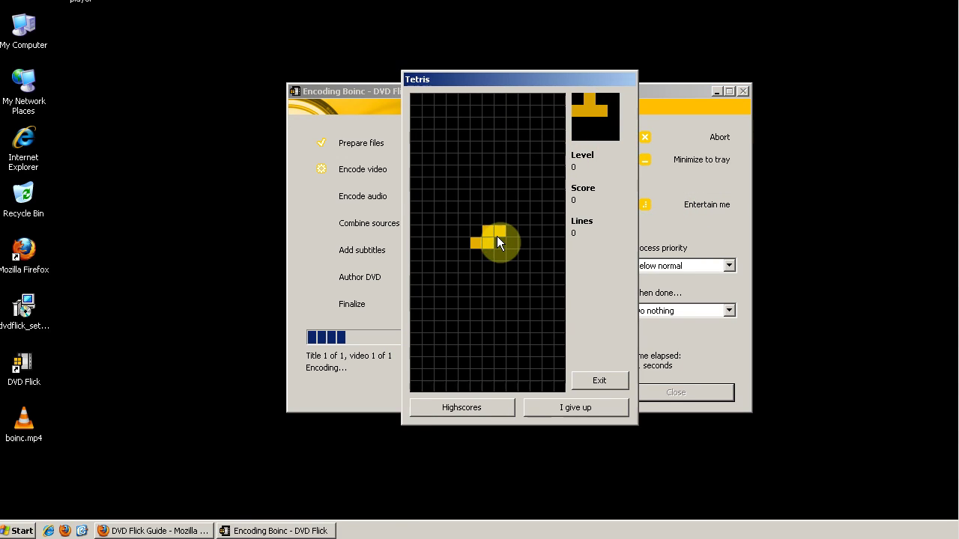
key("Right")
key("Right")
key("Right")
key("Right")
key("Right")
key("Right")
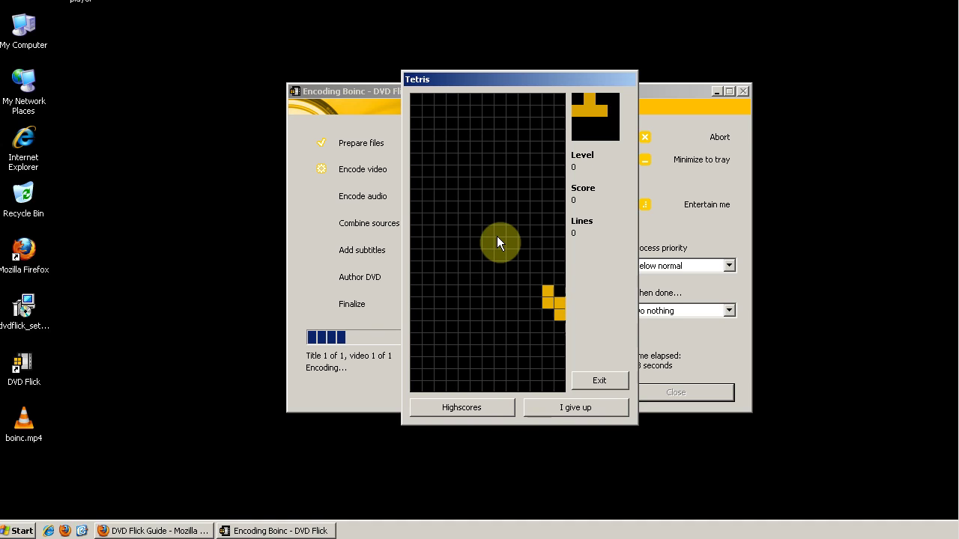
key("Down")
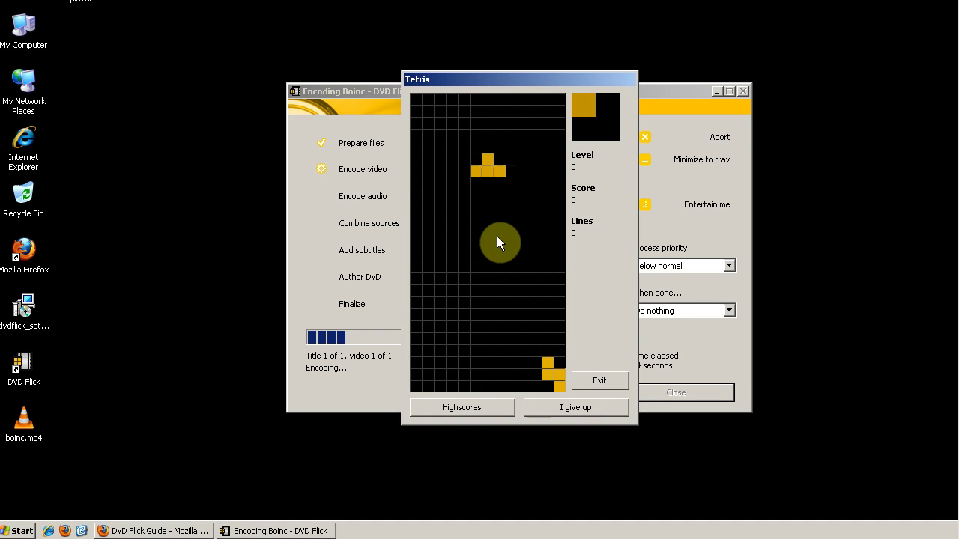
key("Right")
key("Right")
key("Right")
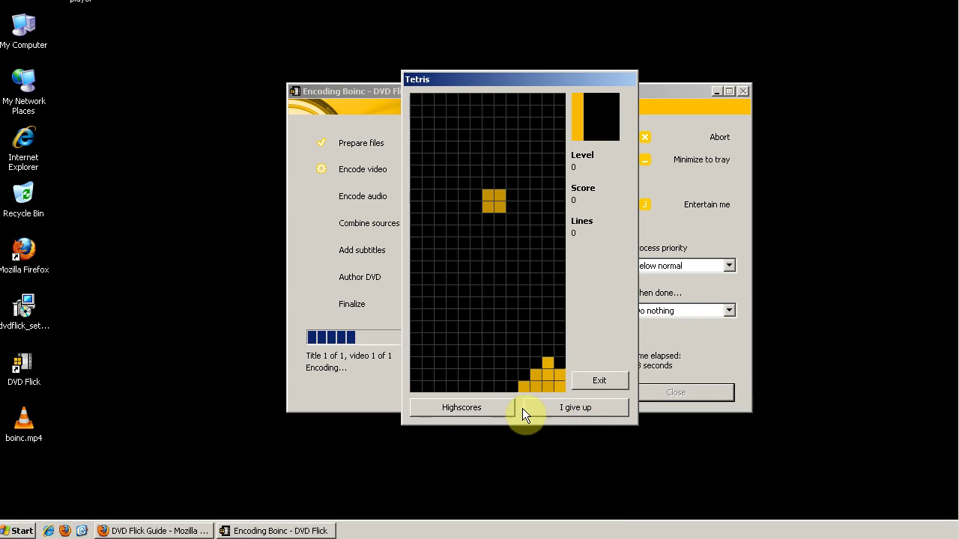
left_click(597, 382)
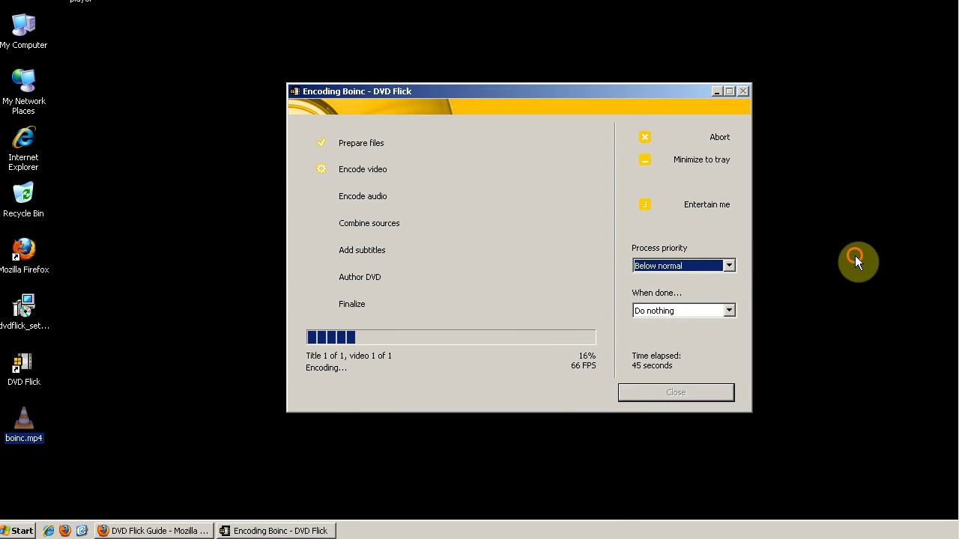
Step: Once encoding reaches Finished and boinc.iso is on the desktop, open My Computer
left_click(855, 255)
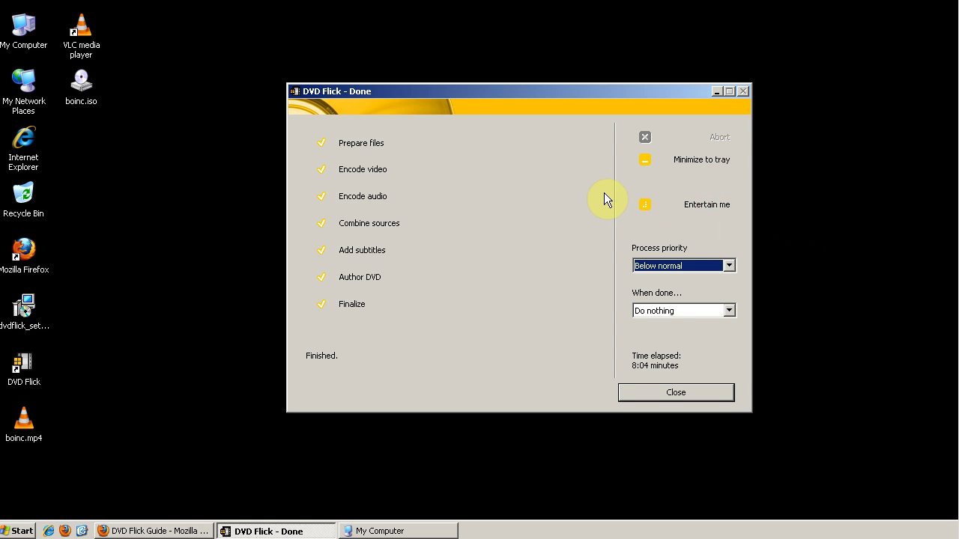
double_click(22, 34)
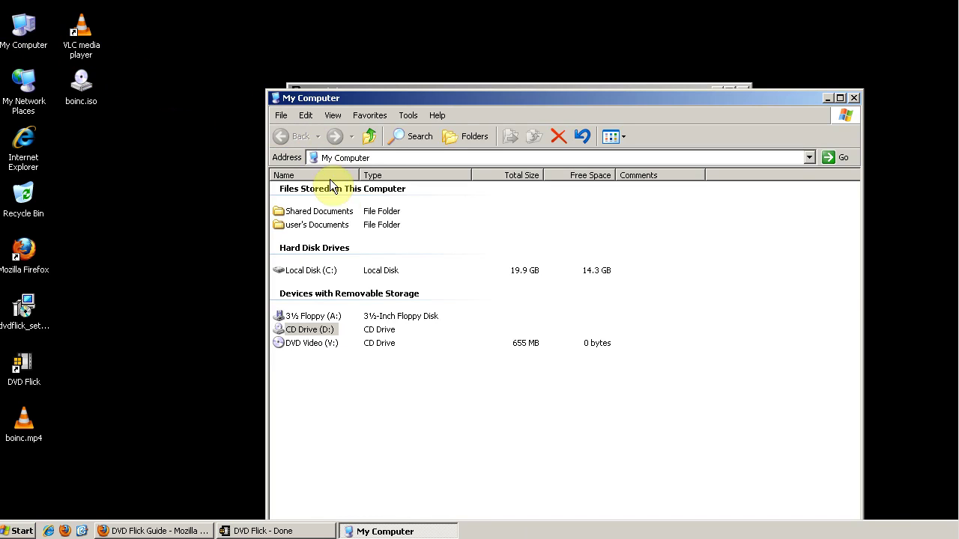
Step: Confirm the DVD Video (V:) drive shows 655 MB and select boinc.iso
mouse_move(309, 348)
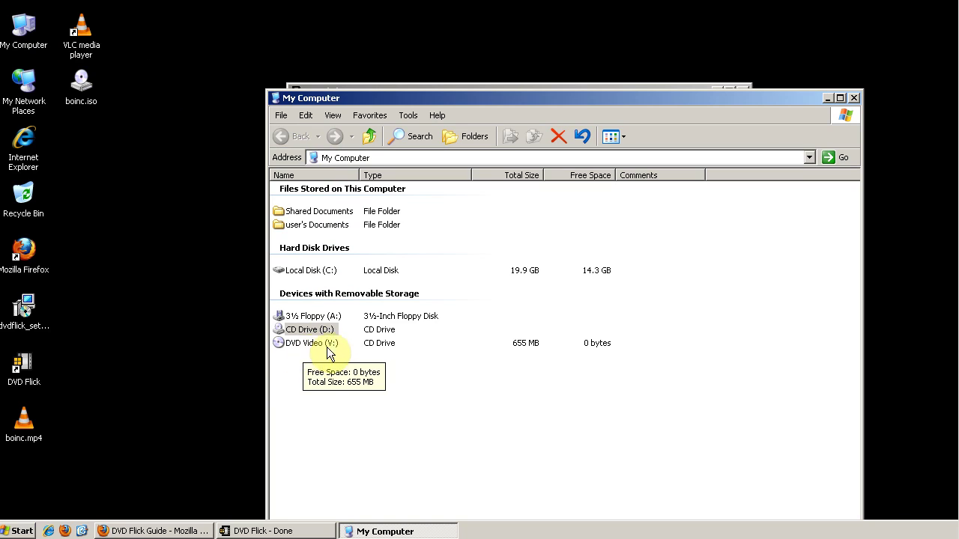
left_click(82, 88)
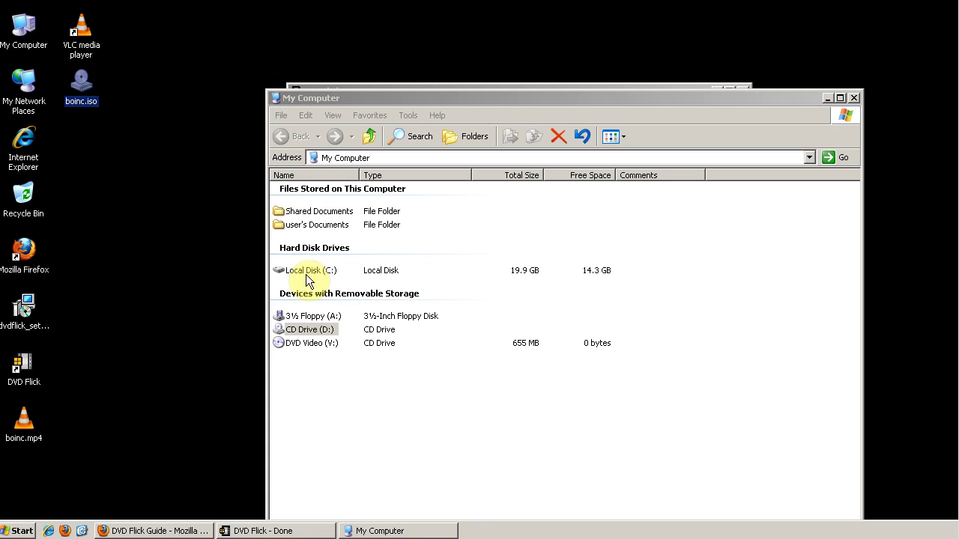
Step: Launch VLC and set up disc playback from the mounted V:\ drive
double_click(83, 41)
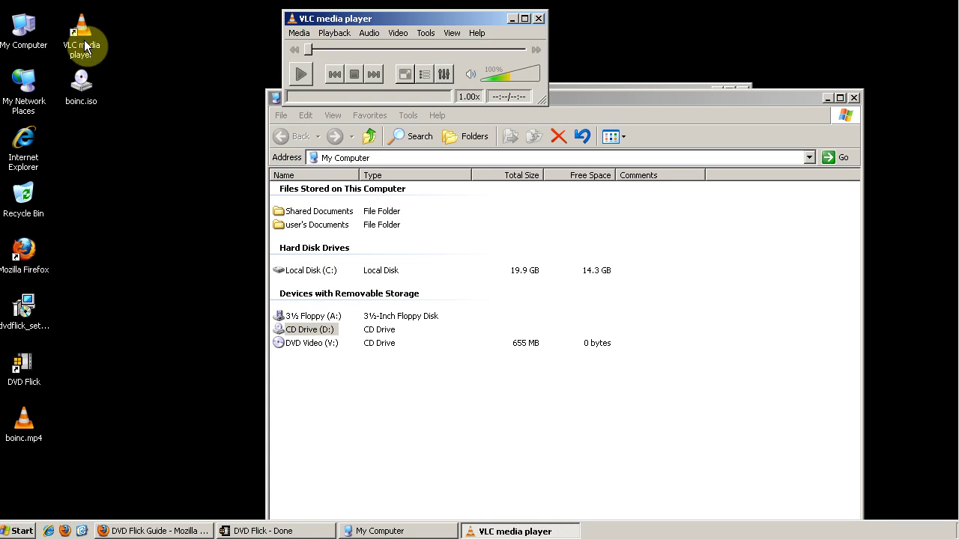
left_click(302, 35)
left_click(313, 96)
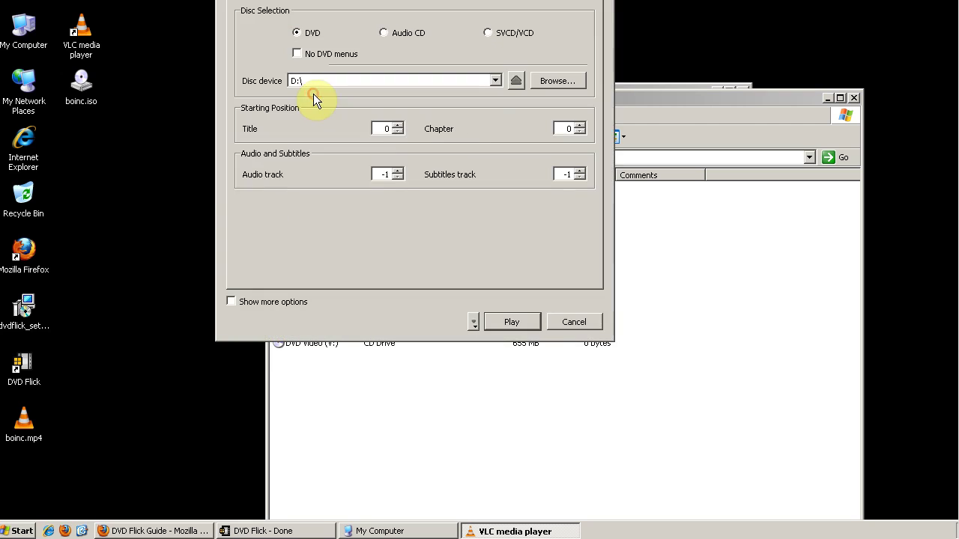
left_click(496, 81)
left_click(295, 103)
Step: Play the DVD, start the BOINC video from its menu, and pause at 00:06
left_click(513, 322)
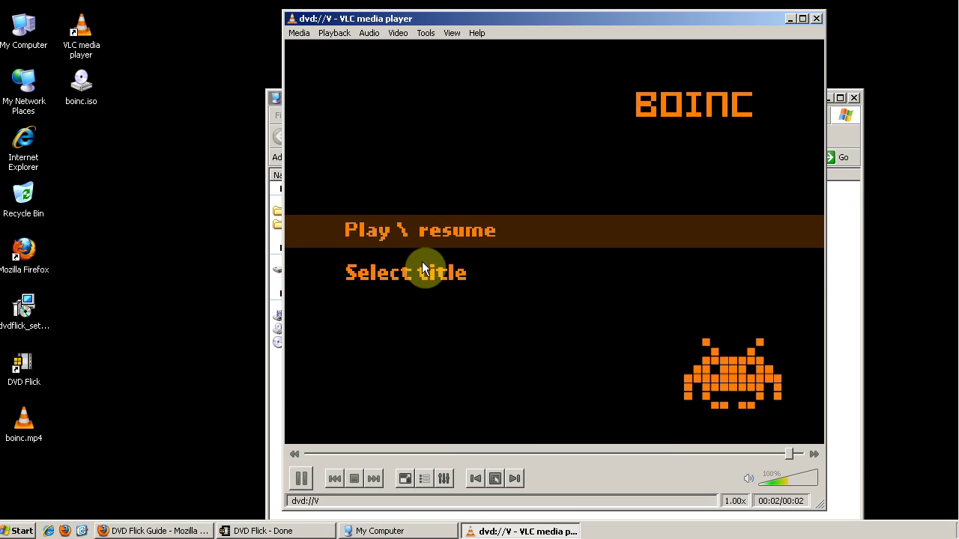
left_click(471, 233)
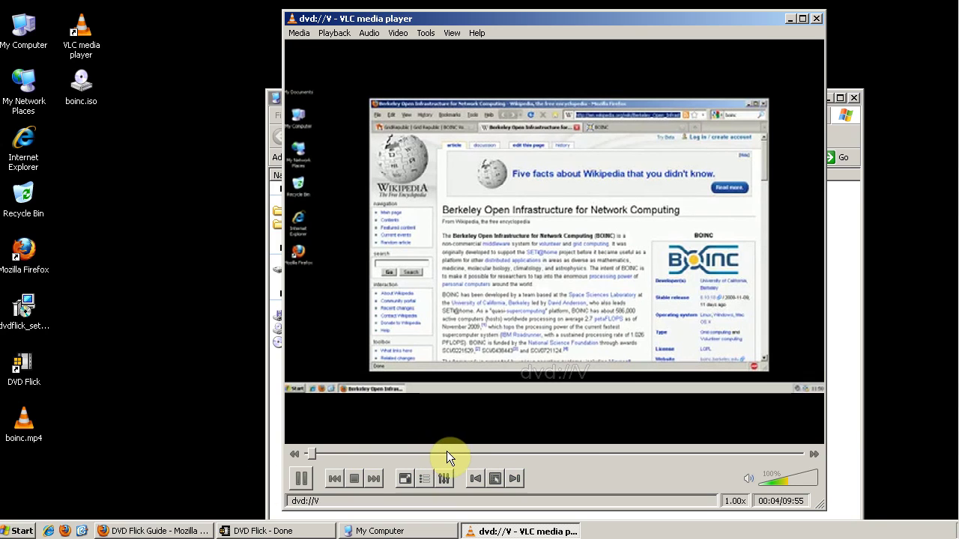
left_click(302, 477)
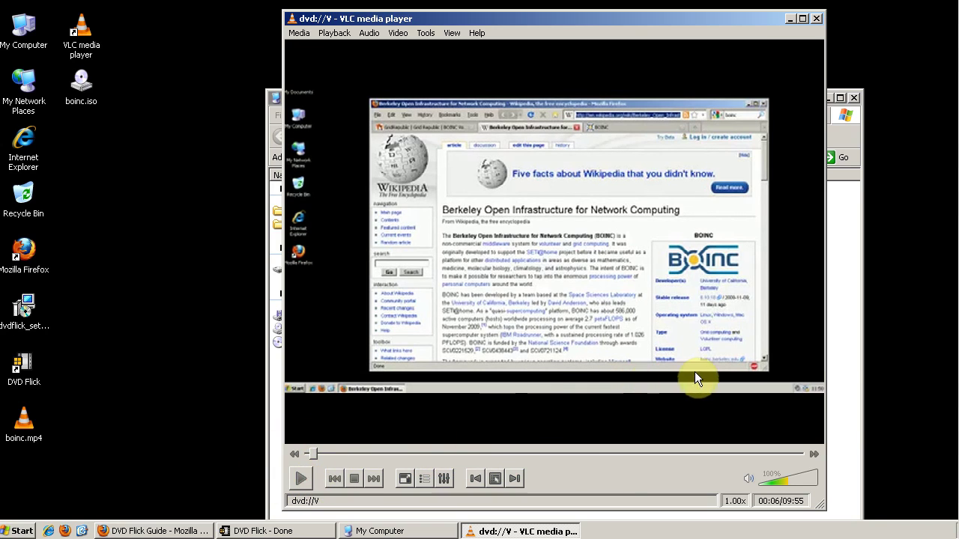